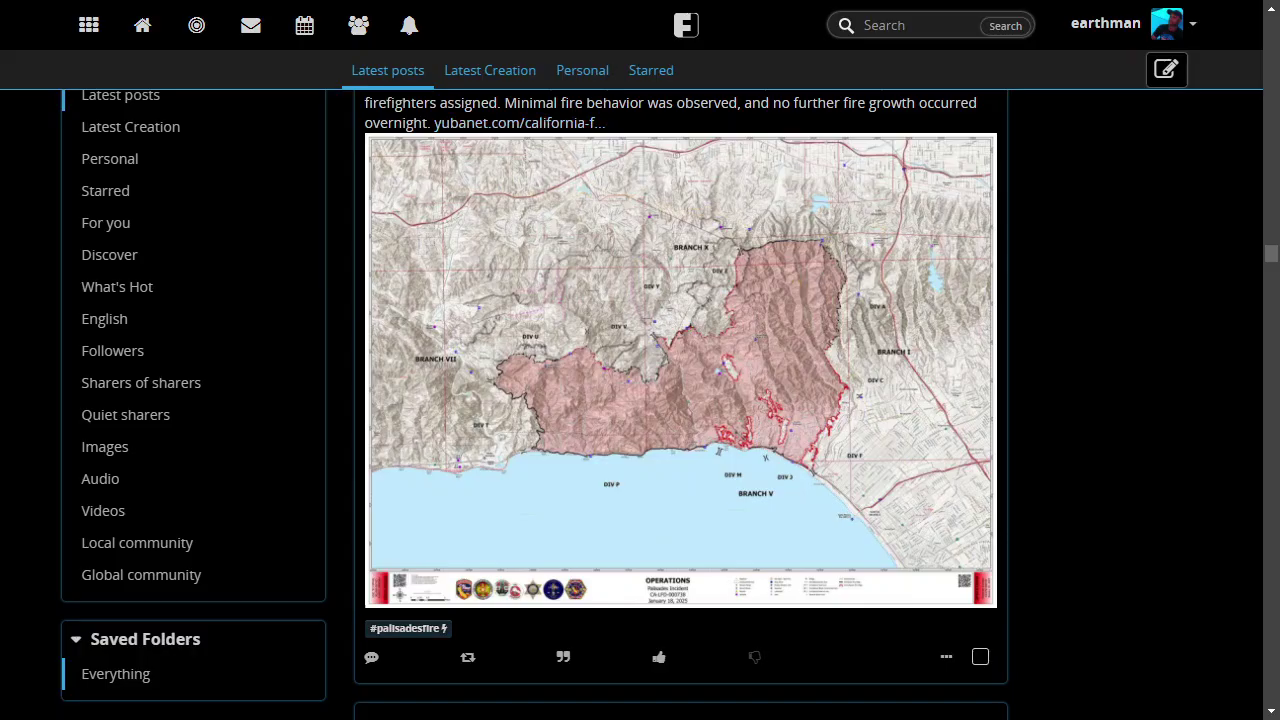
- Read through the Mastodon climate change post's replies, then return to the top of the post
scroll(680, 400, up, 20)
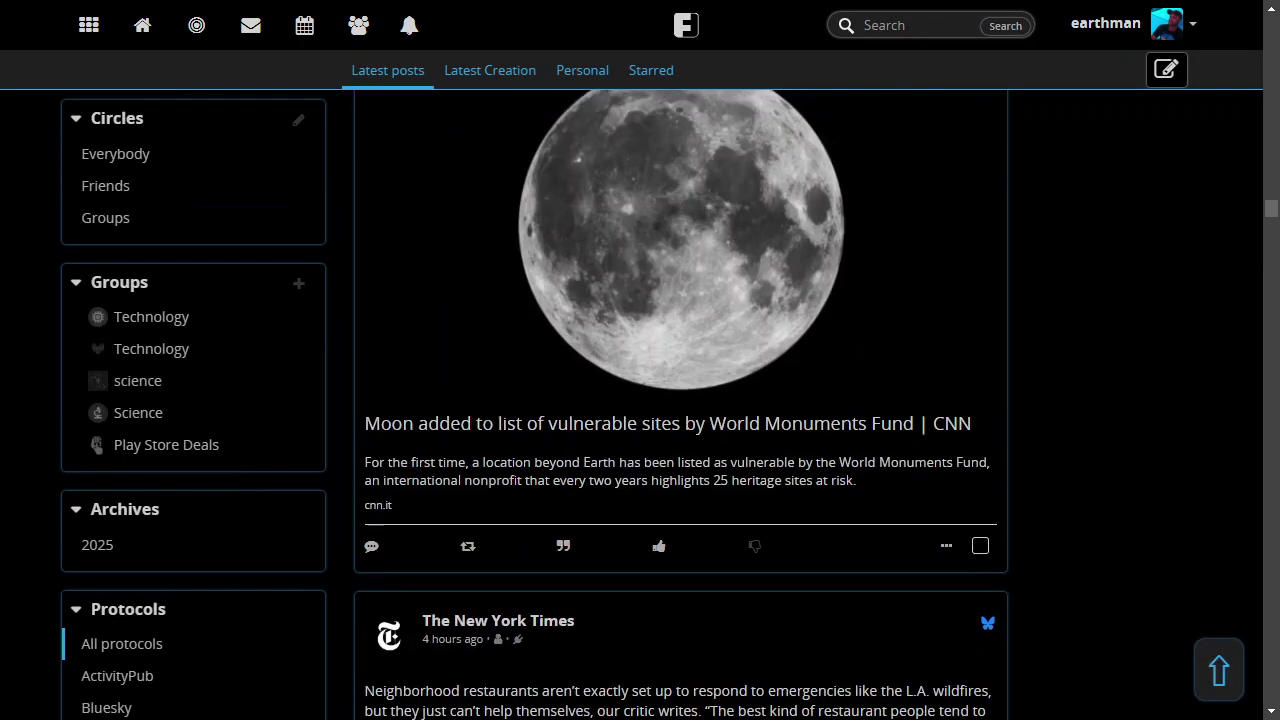
scroll(680, 400, up, 5)
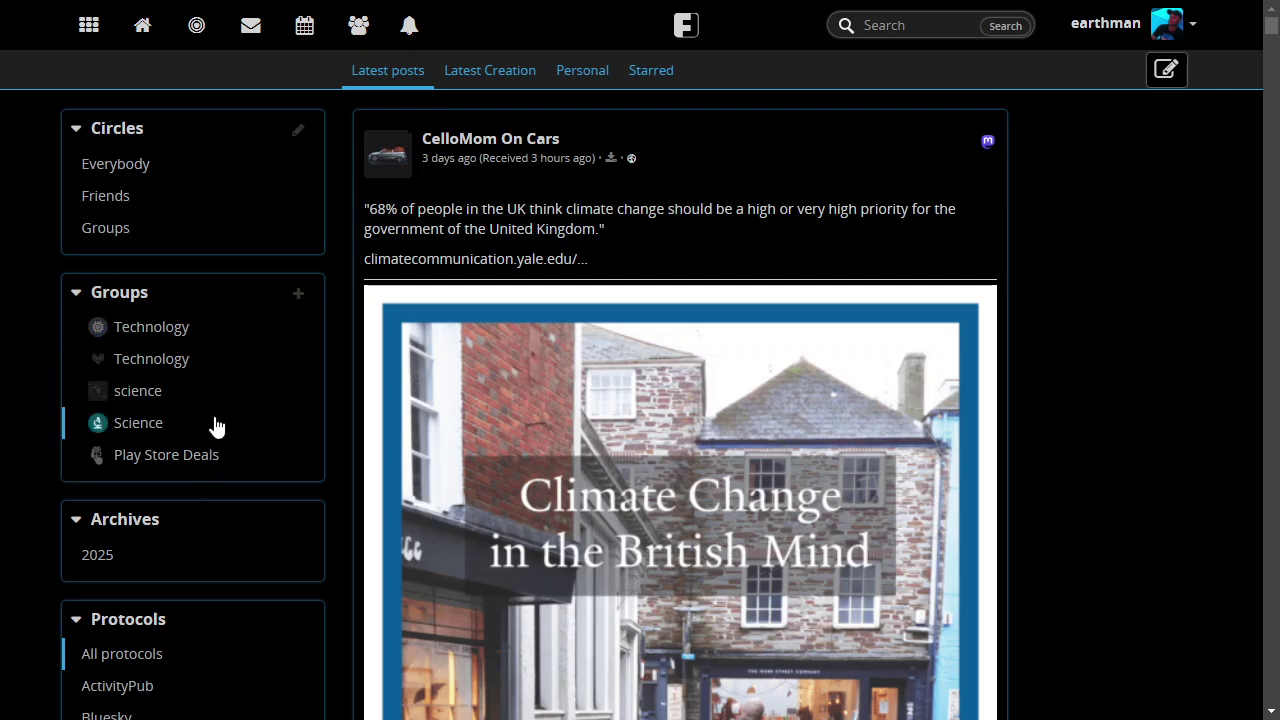
scroll(215, 427, down, 2)
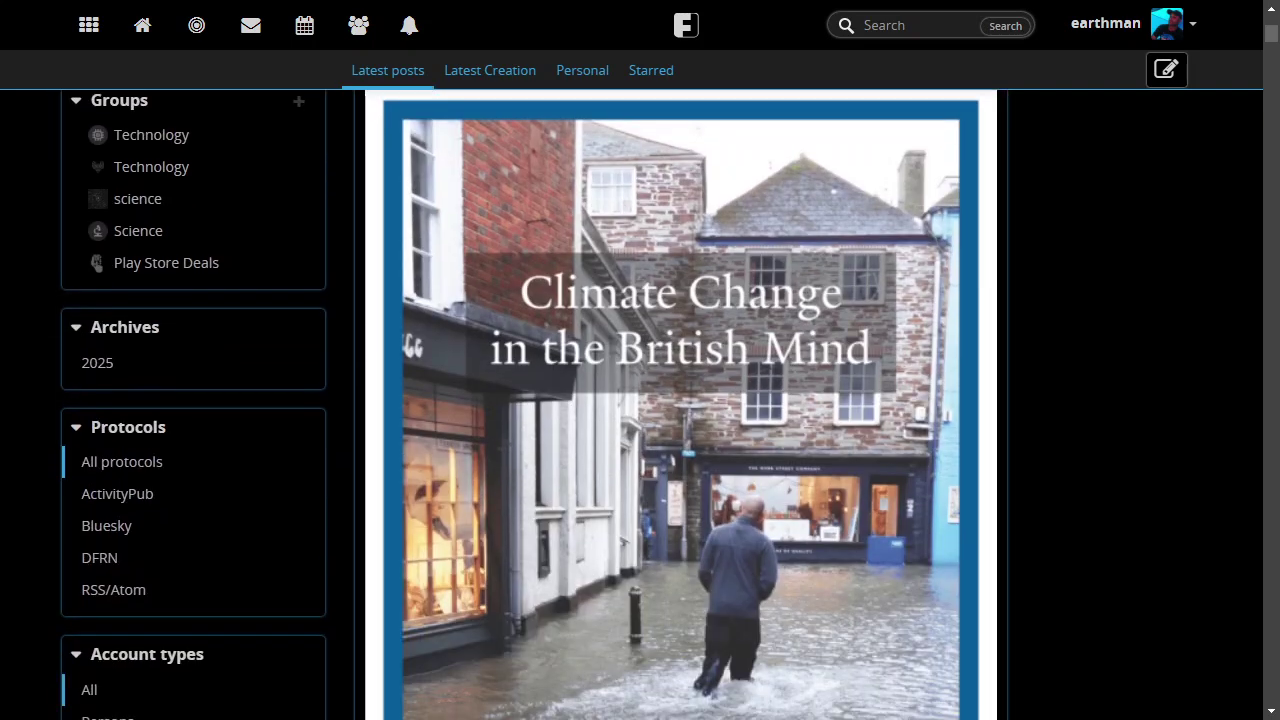
scroll(414, 197, down, 2)
scroll(414, 197, up, 4)
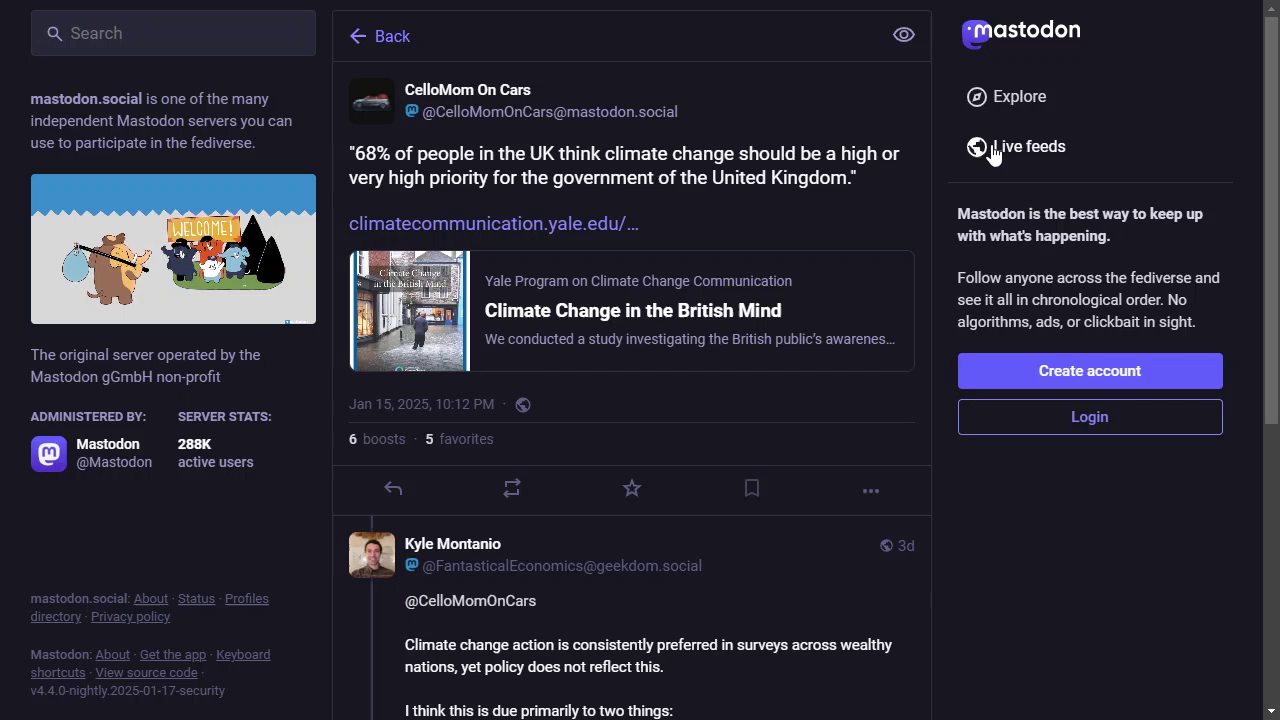
key(Down)
key(Down)
key(Down)
key(Down)
key(Down)
key(Down)
key(Down)
key(Down)
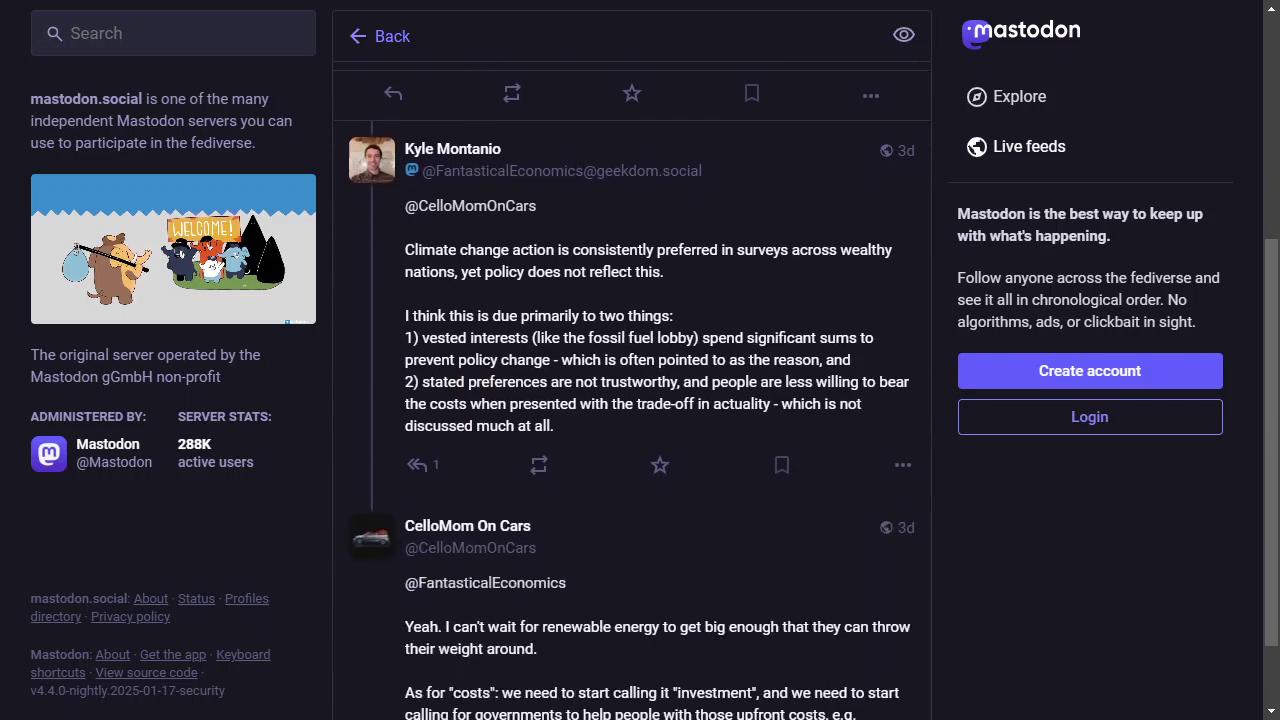
key(Home)
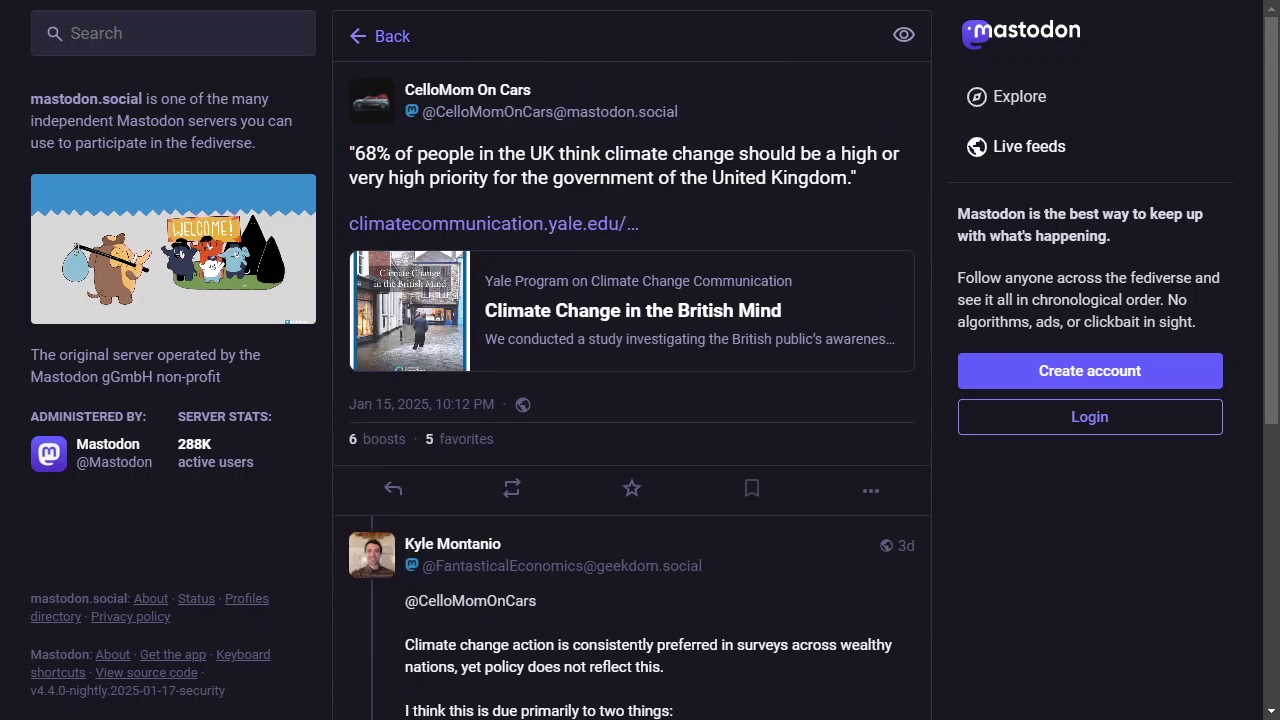
- Return to the merged Friendica feed and move down to the next post
key(ctrl+Tab)
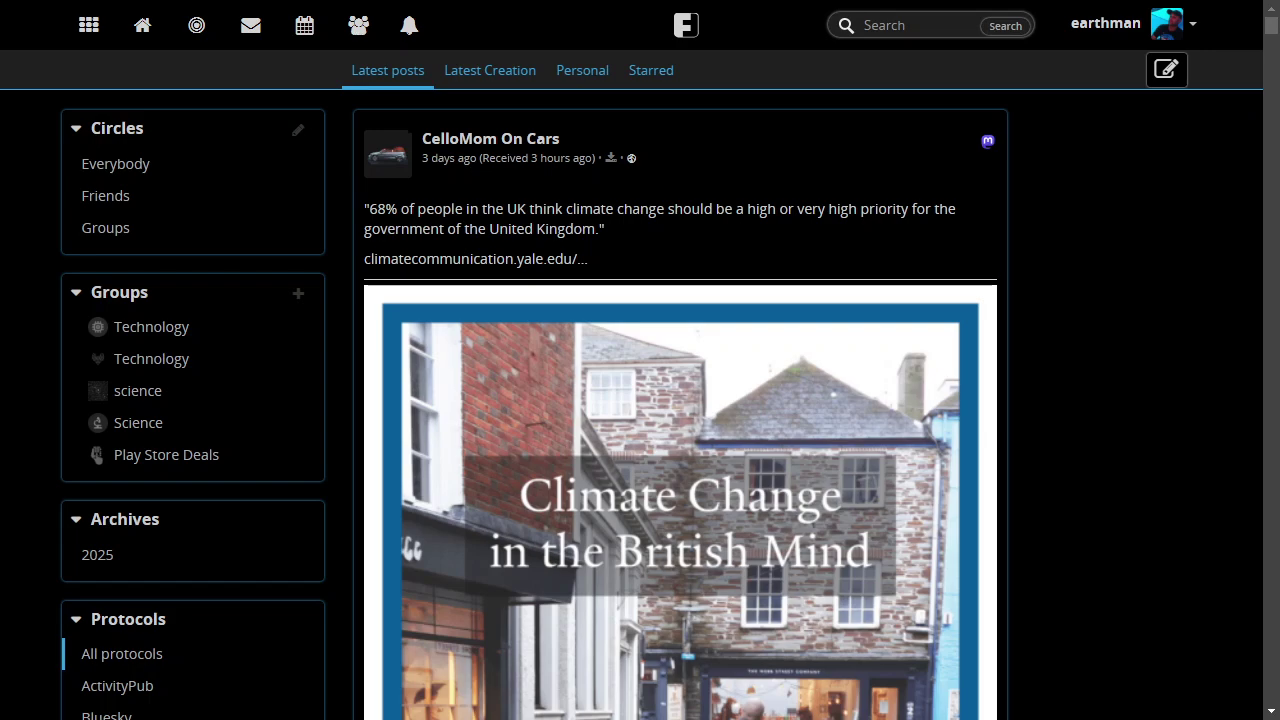
key(Page_Down)
key(Page_Down)
key(Page_Down)
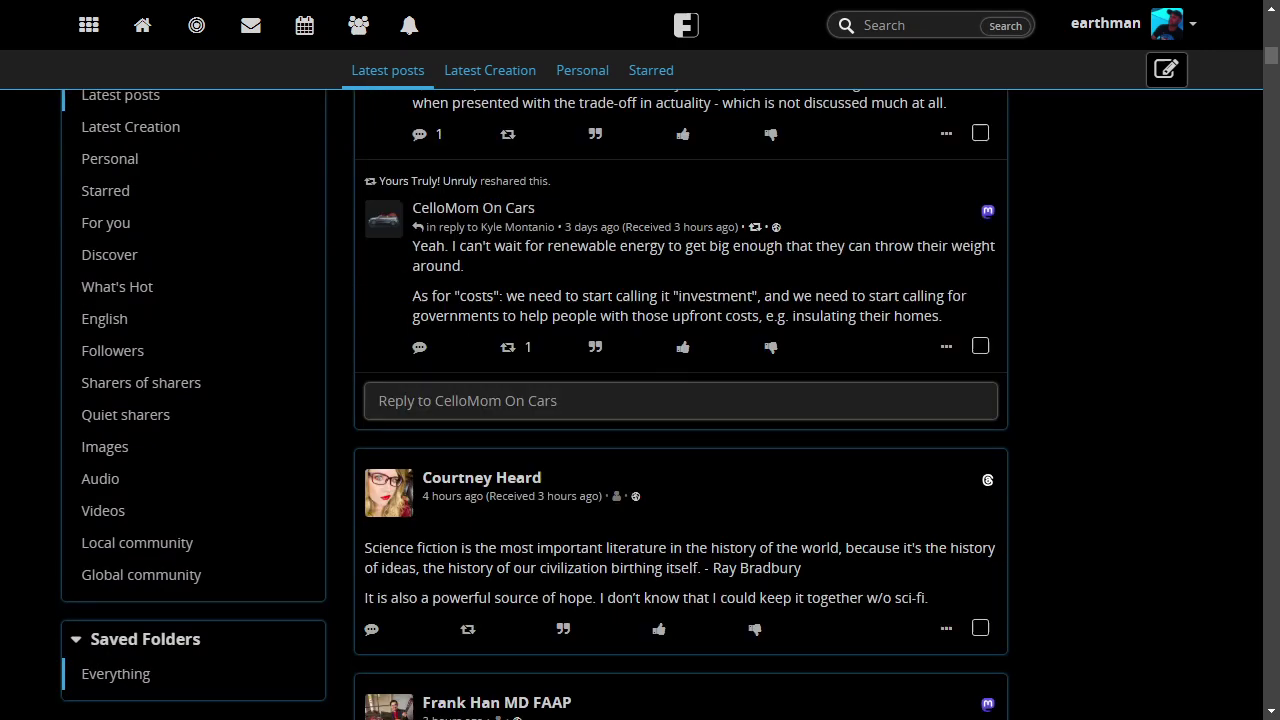
key(Down)
key(Down)
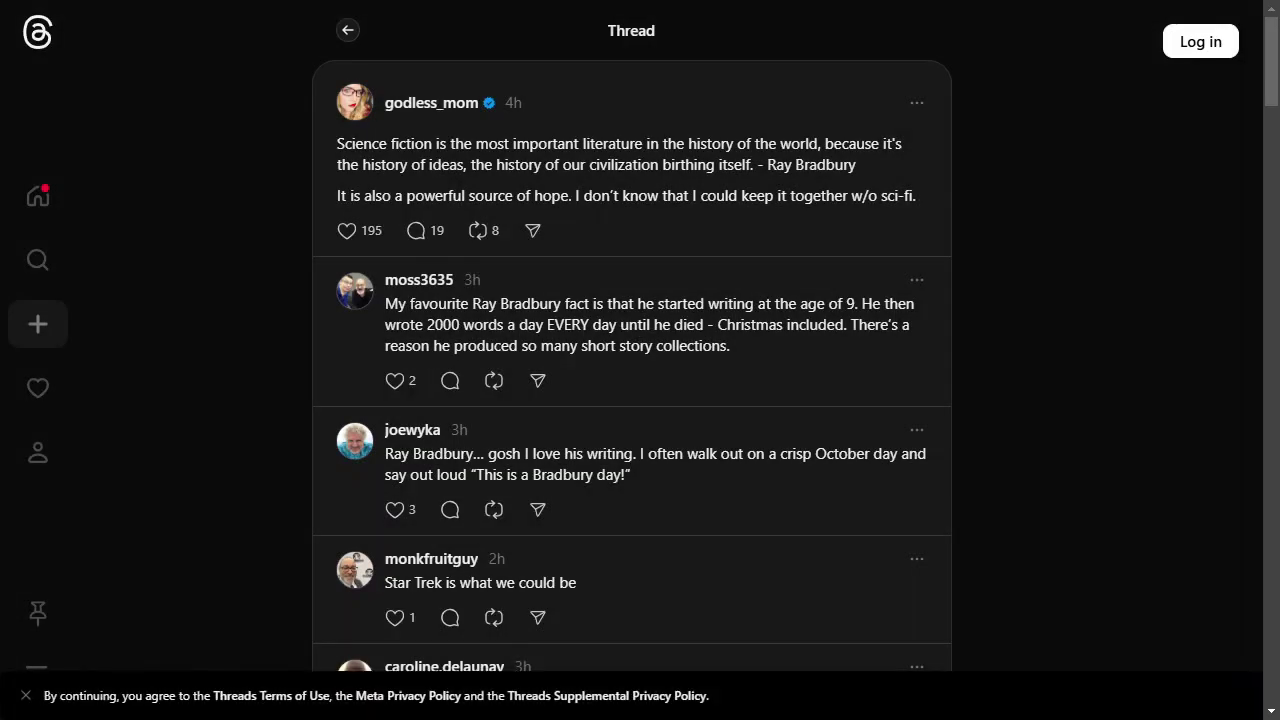
key(ctrl+shift+Tab)
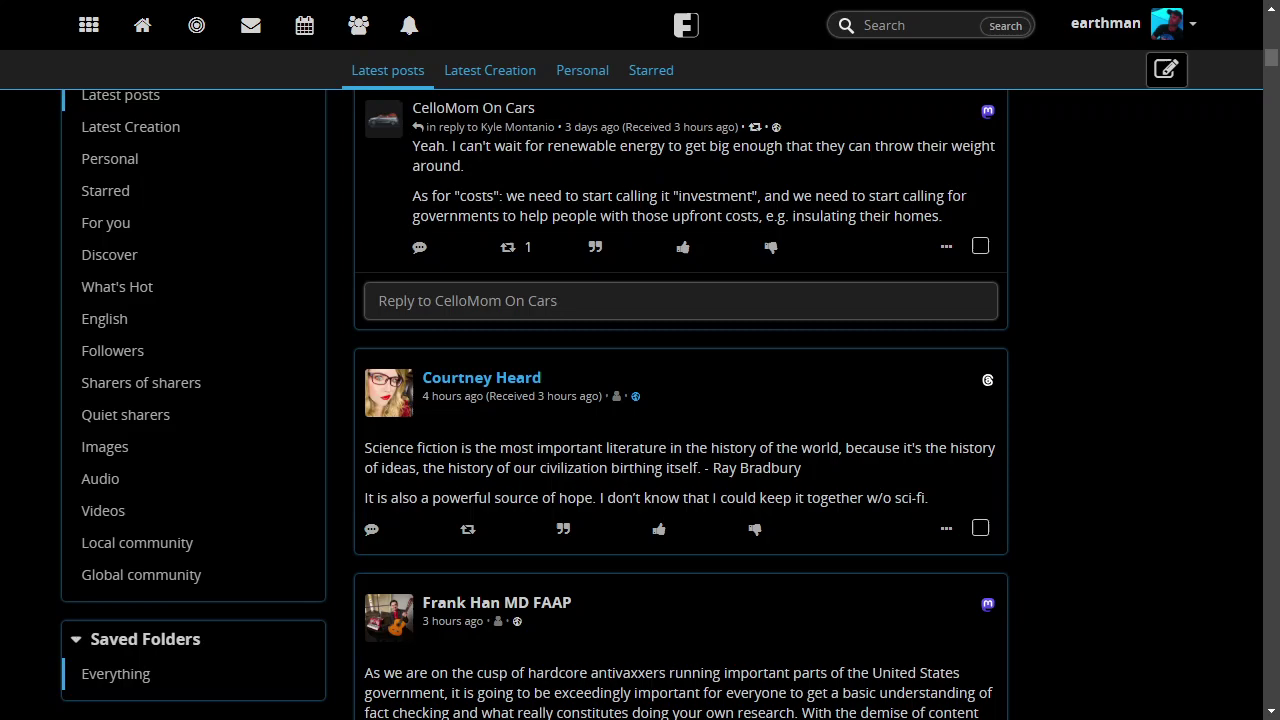
scroll(680, 400, down, 10)
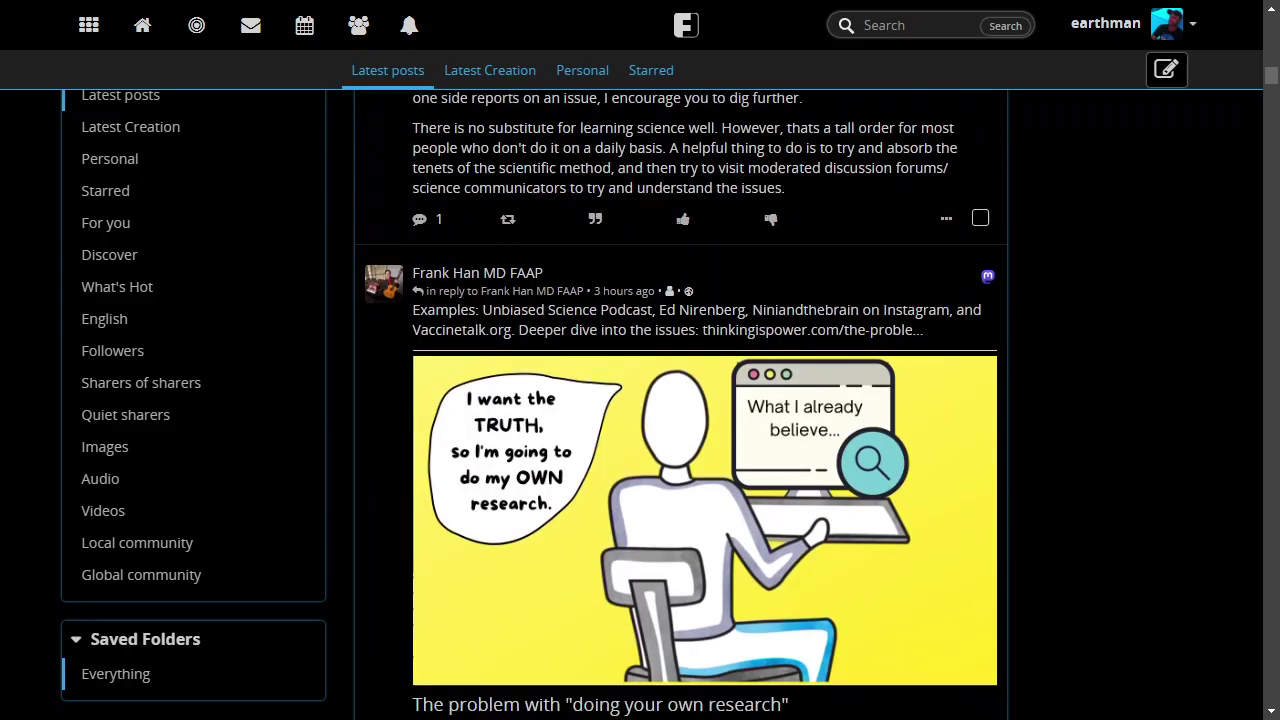
scroll(680, 400, down, 15)
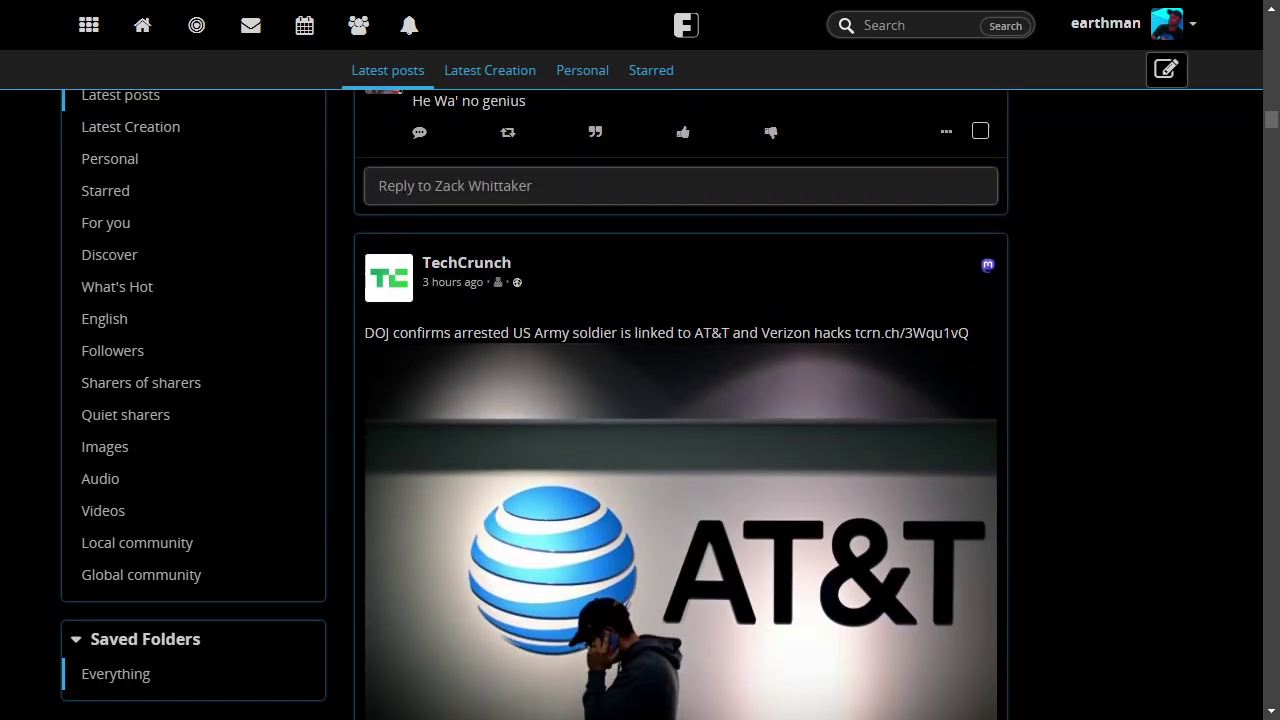
scroll(680, 400, down, 15)
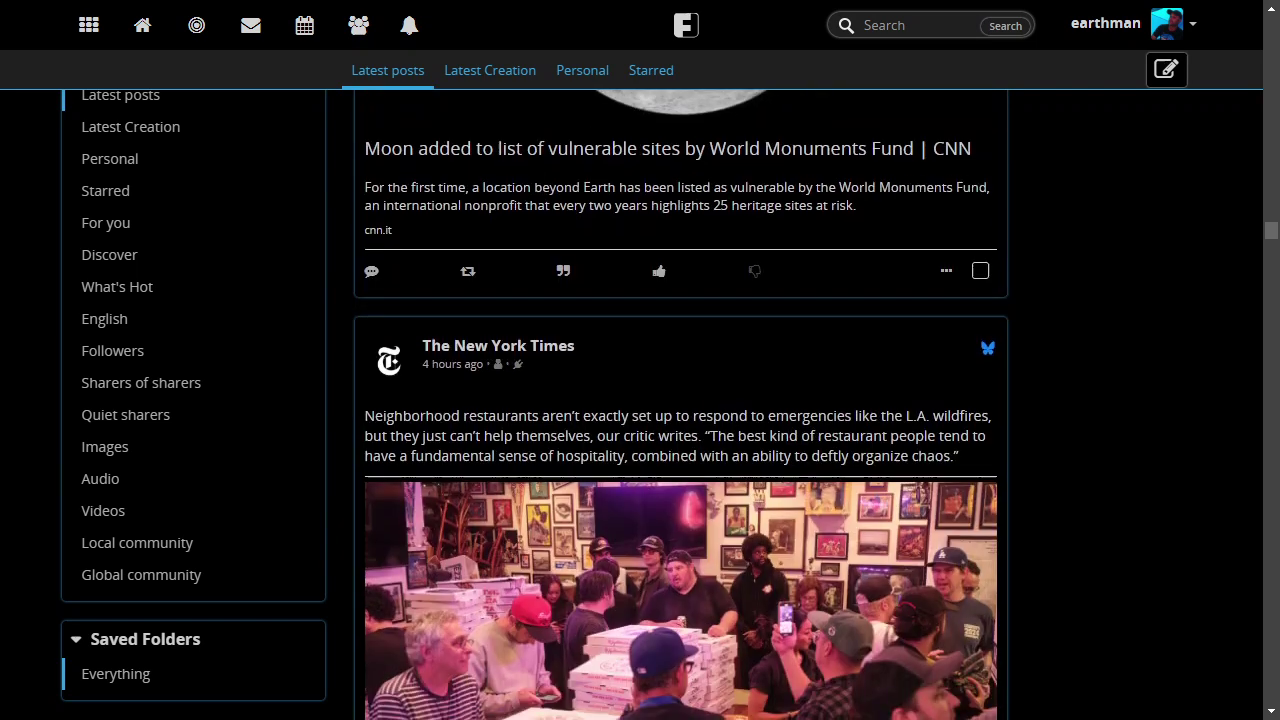
scroll(680, 400, up, 4)
scroll(680, 400, up, 3)
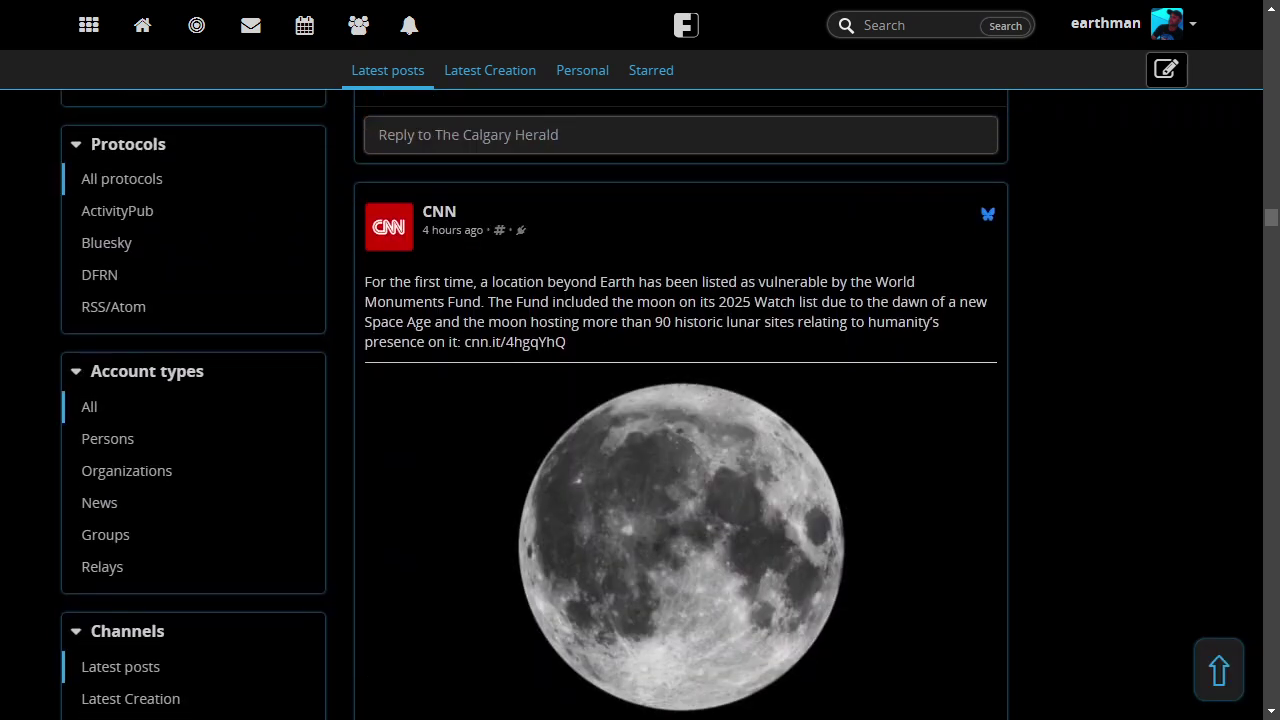
scroll(680, 400, down, 10)
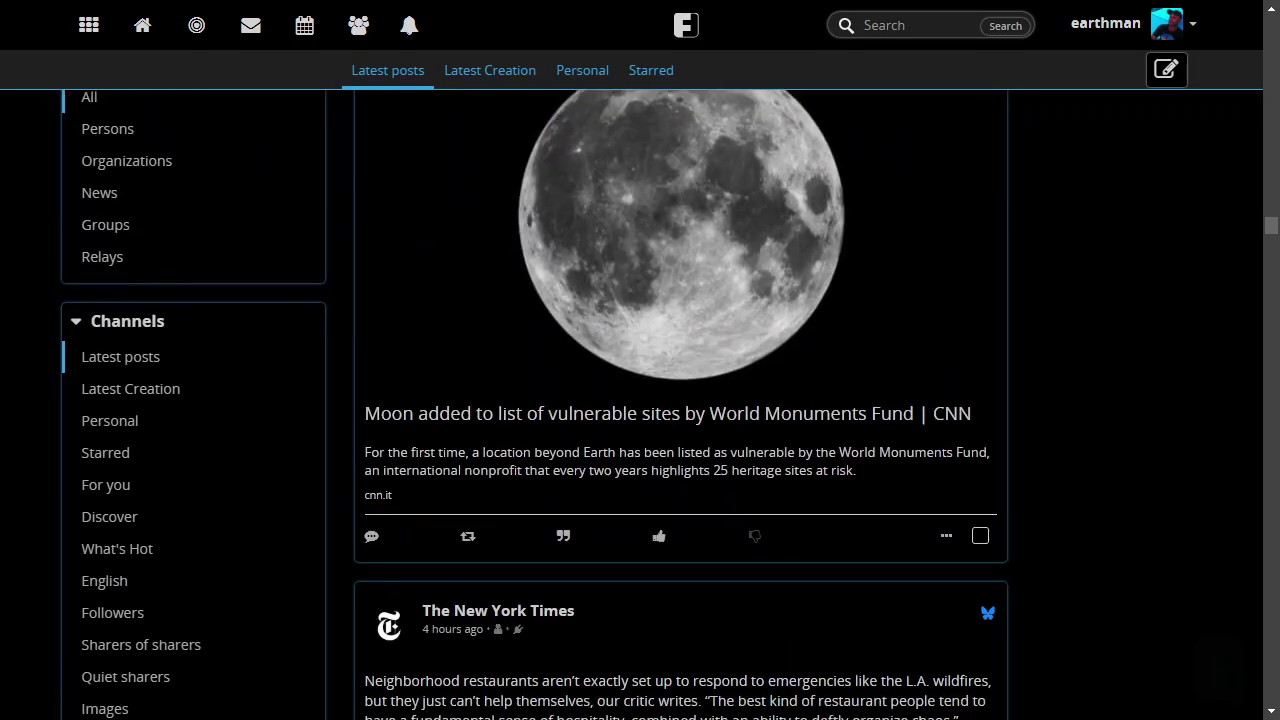
scroll(680, 400, down, 4)
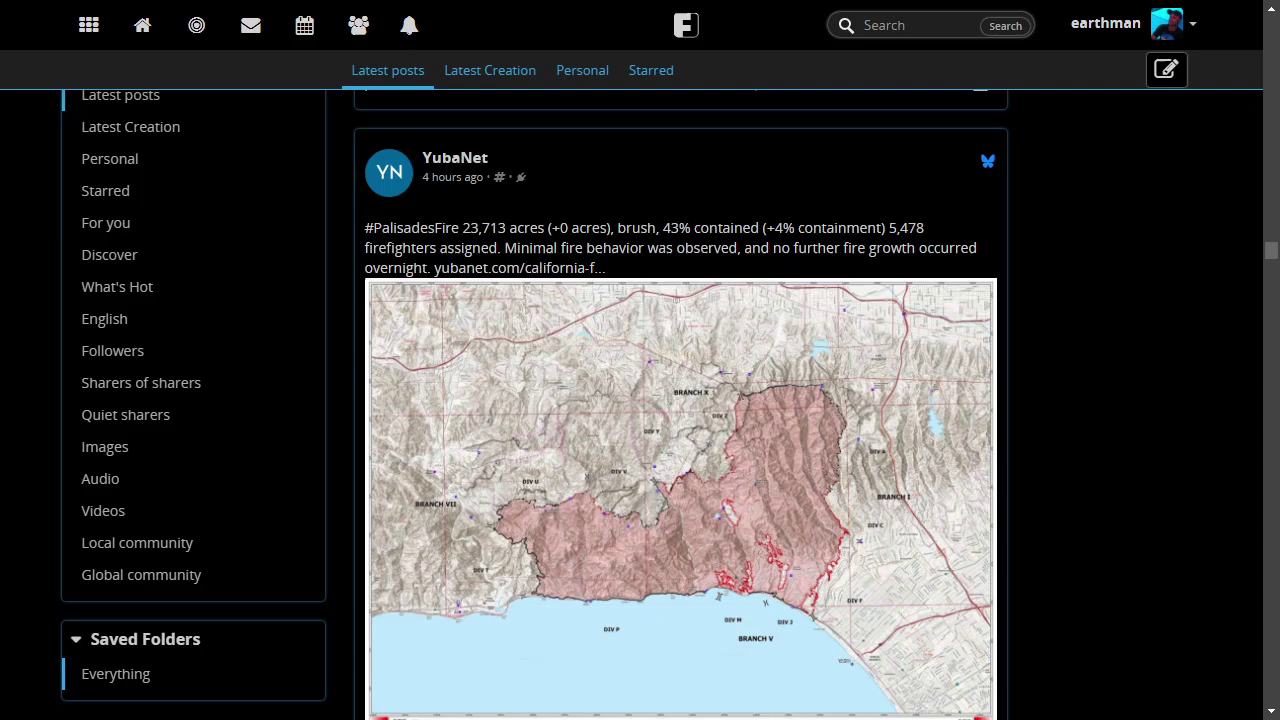
scroll(680, 400, down, 5)
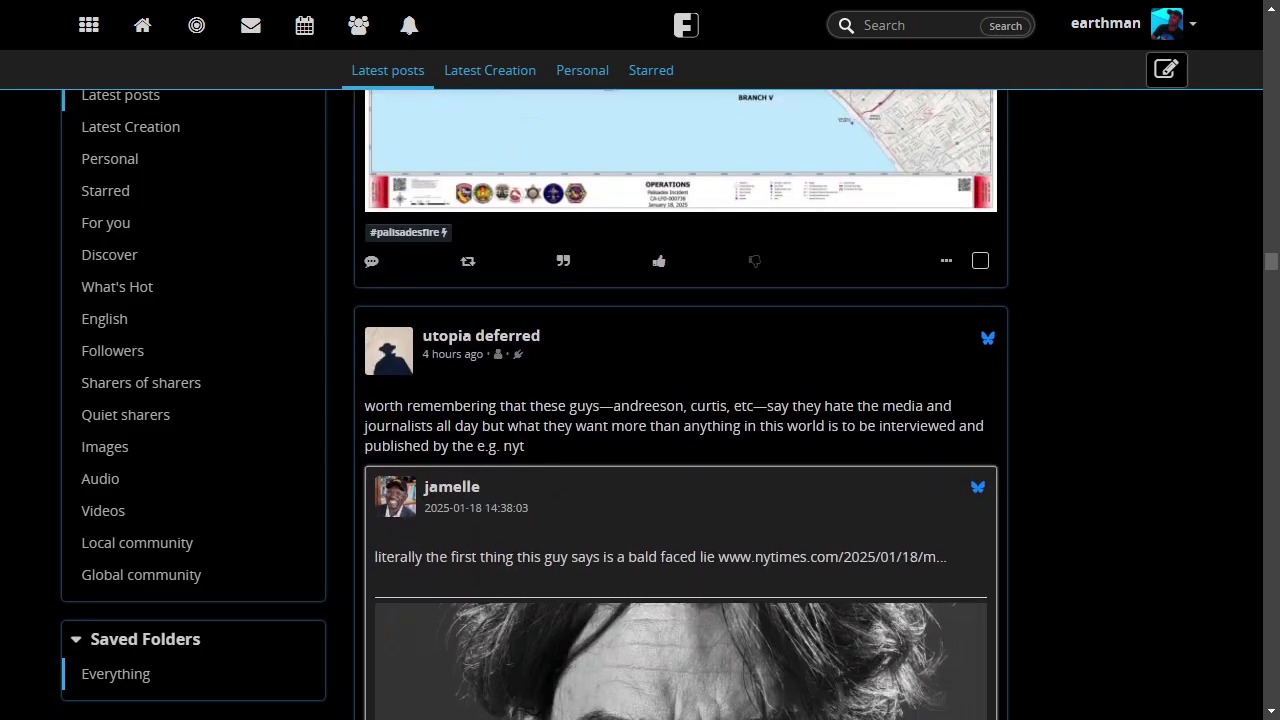
scroll(680, 405, down, 1)
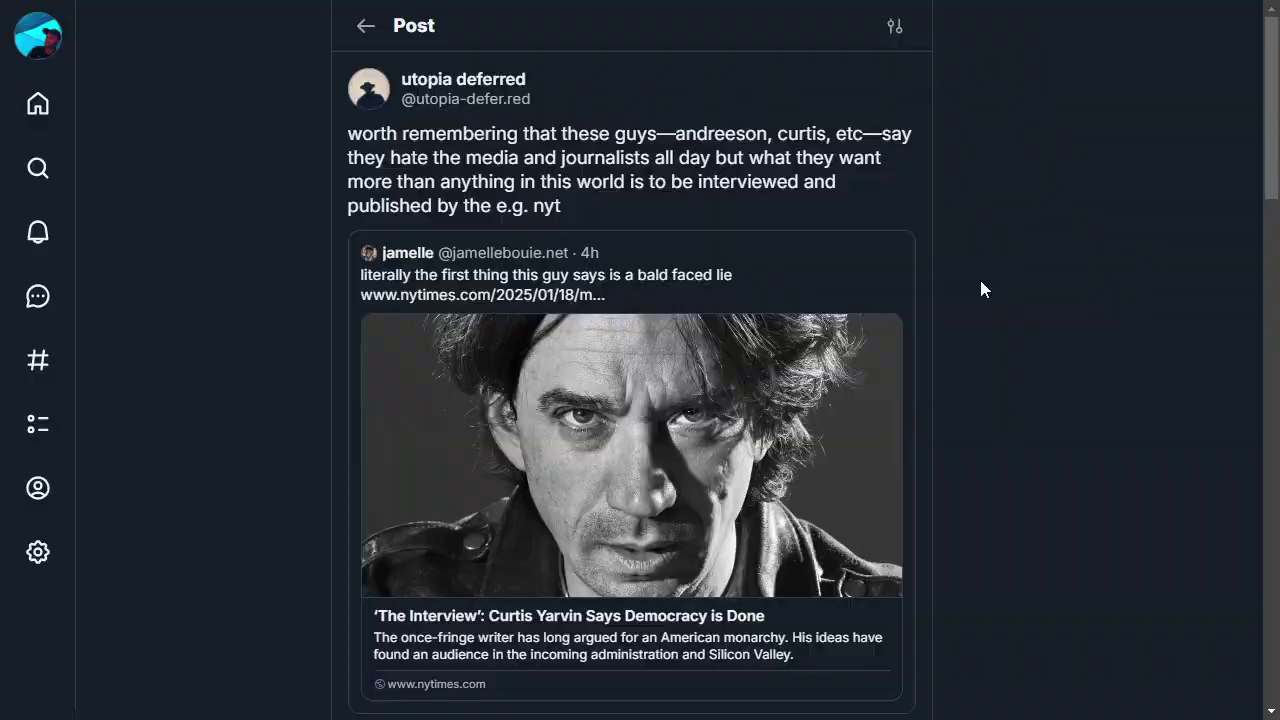
key(alt+Left)
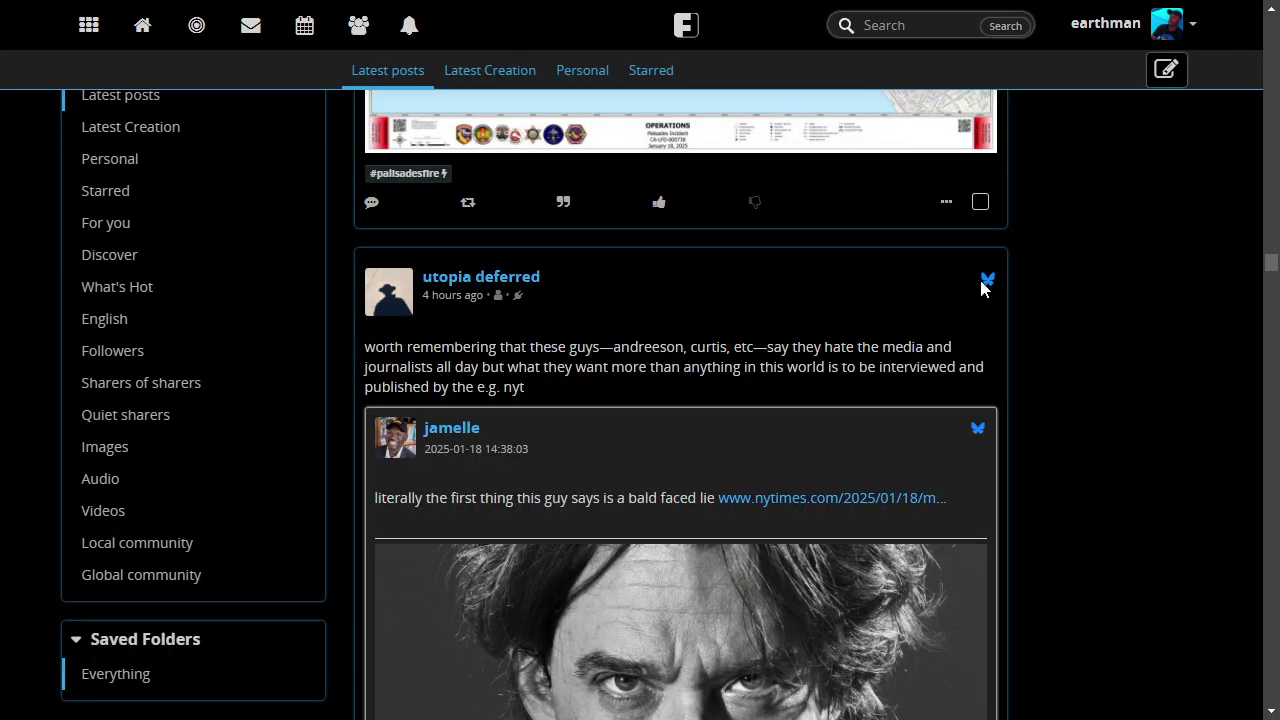
scroll(728, 354, down, 4)
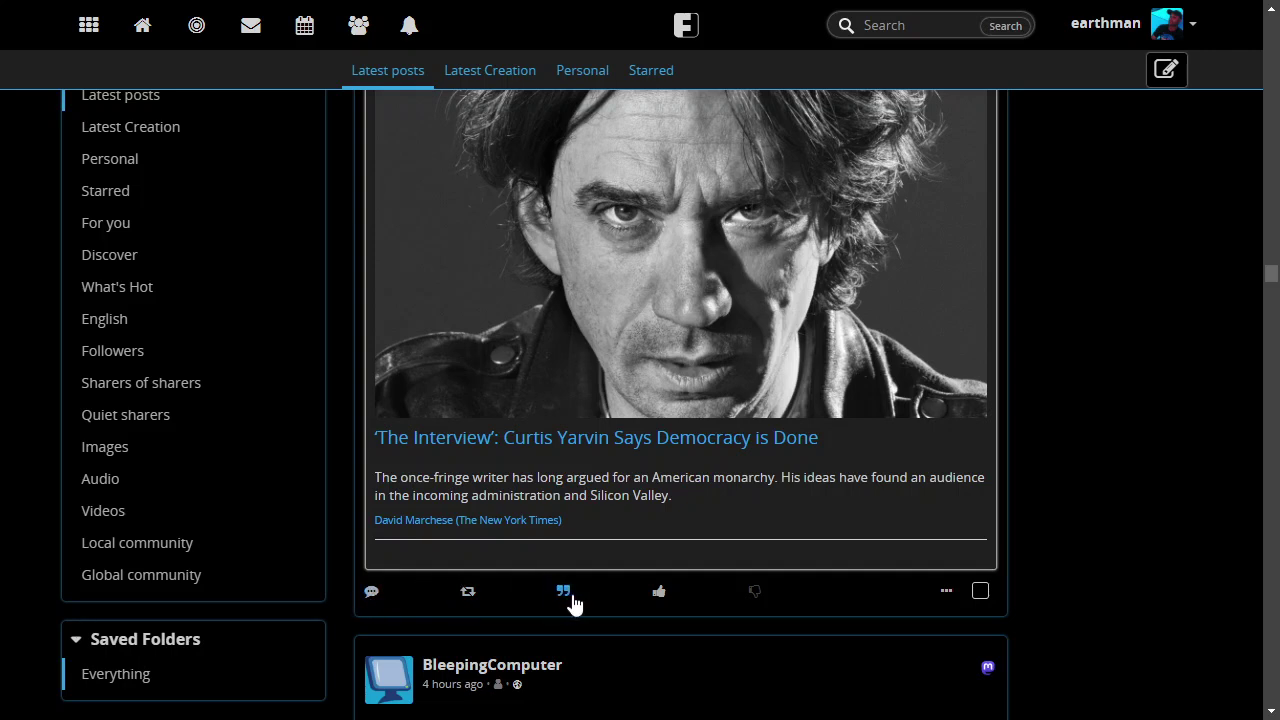
scroll(573, 603, down, 4)
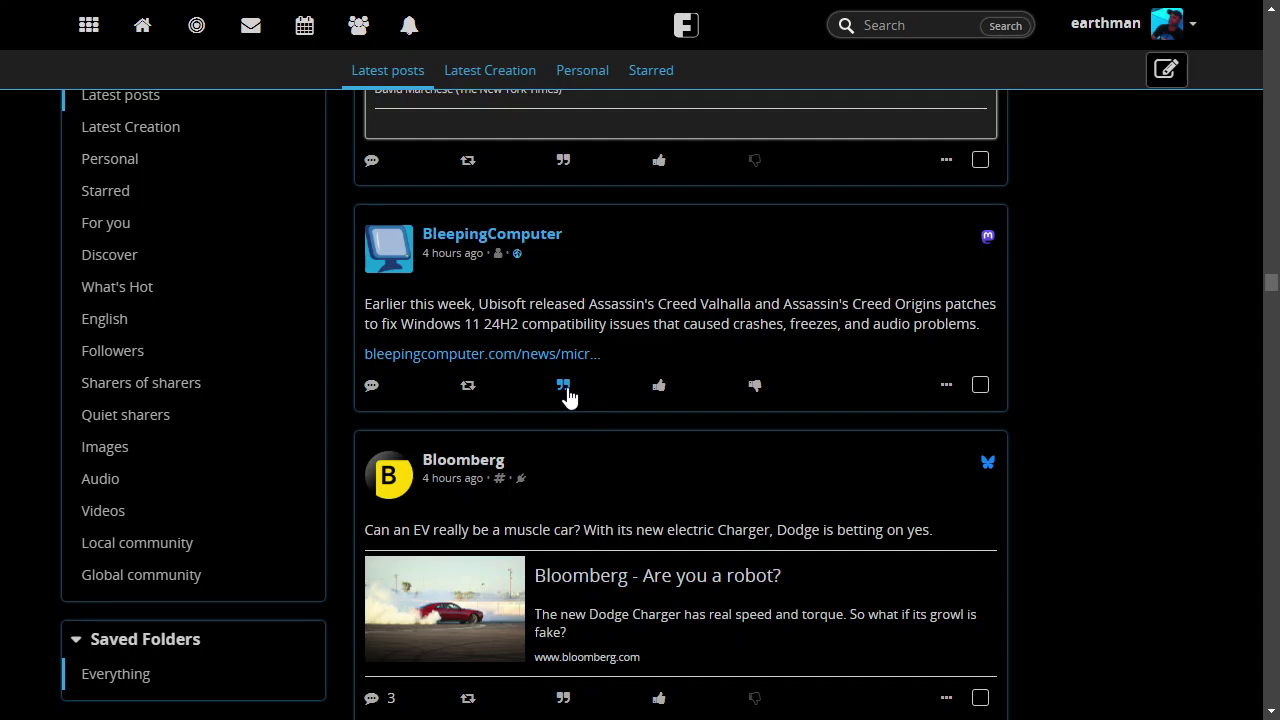
click(565, 390)
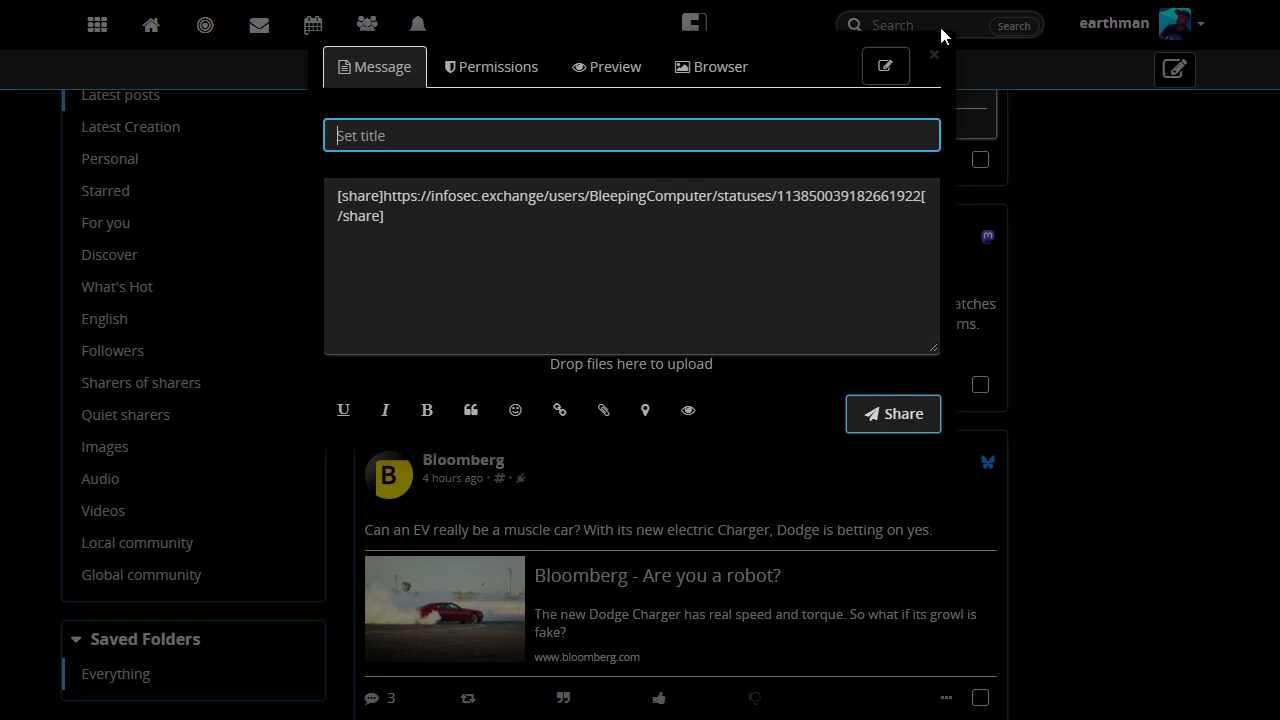
click(936, 57)
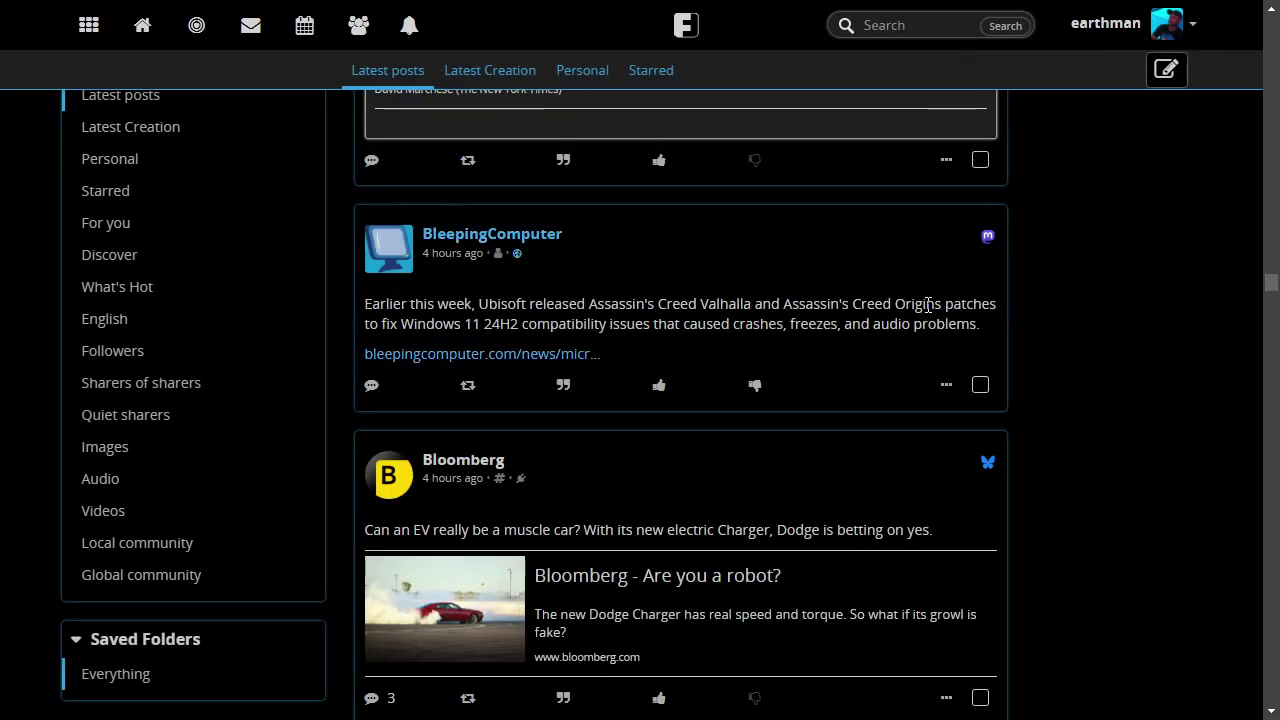
scroll(928, 305, down, 8)
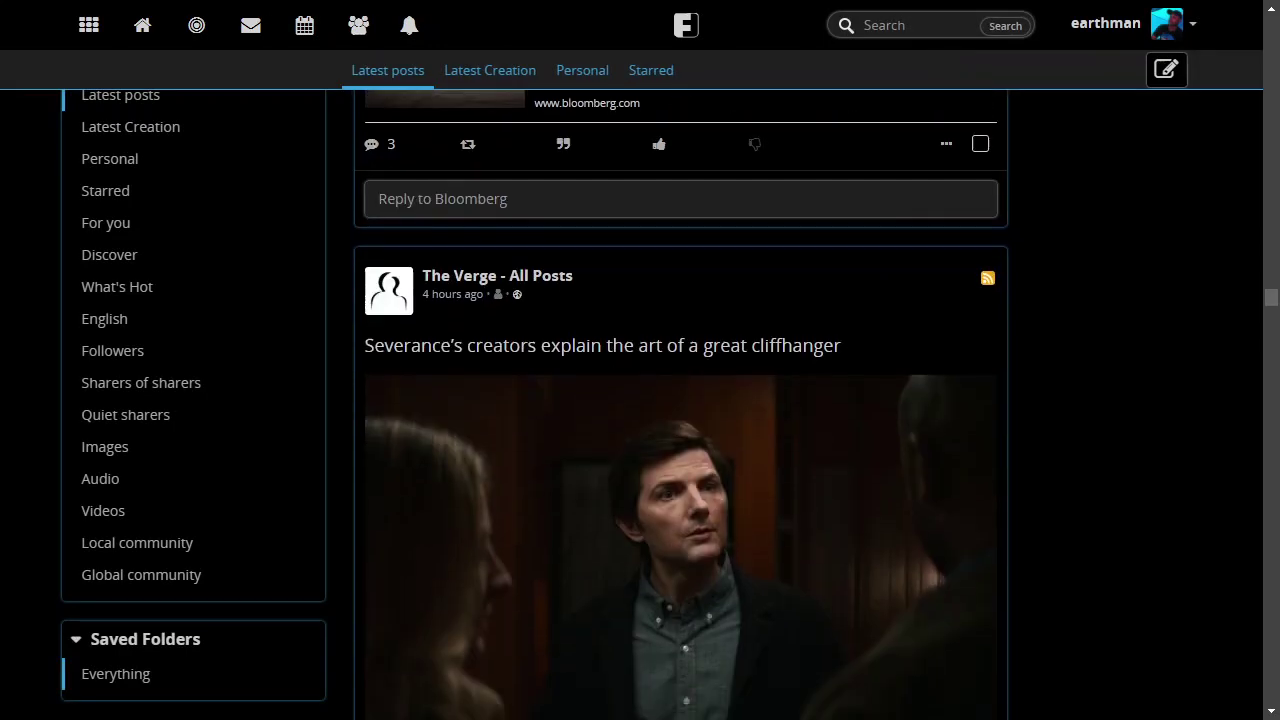
scroll(928, 305, up, 2)
scroll(928, 305, up, 1)
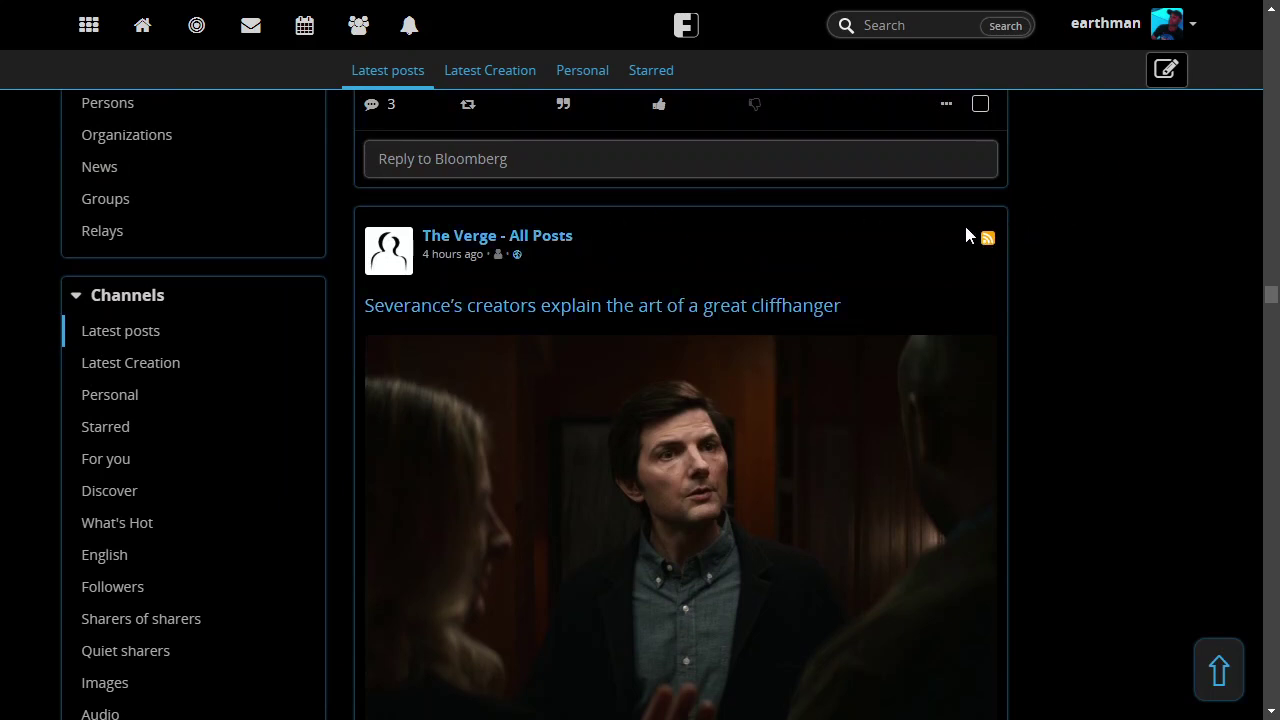
click(989, 243)
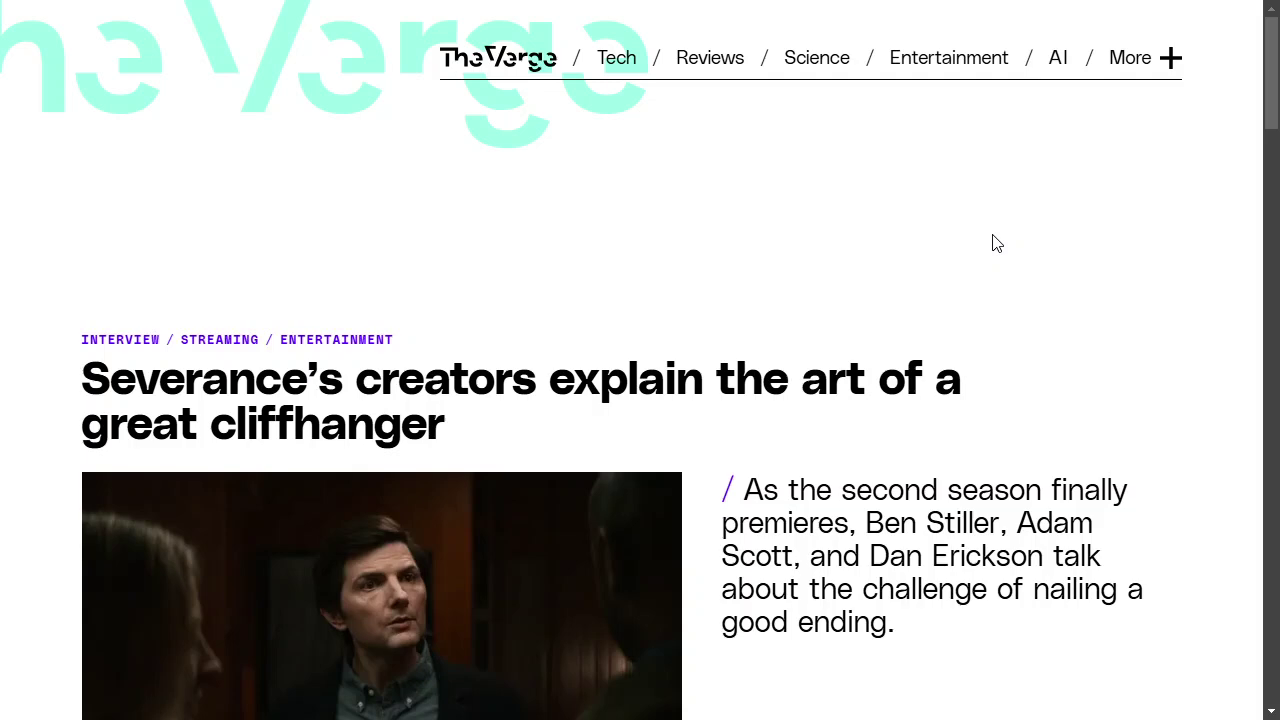
key(alt+Left)
scroll(993, 243, up, 10)
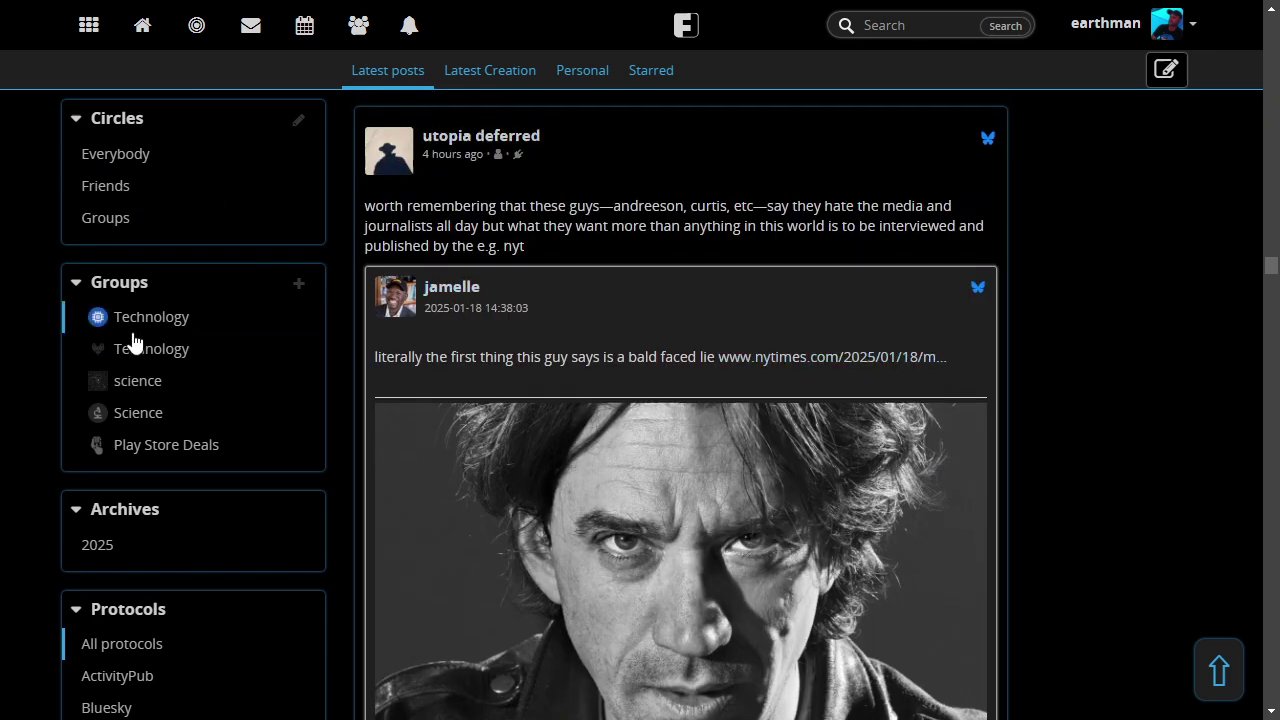
- Apply the RSS/Atom protocol filter to show only feed posts like The Verge's Severance article
scroll(133, 340, down, 3)
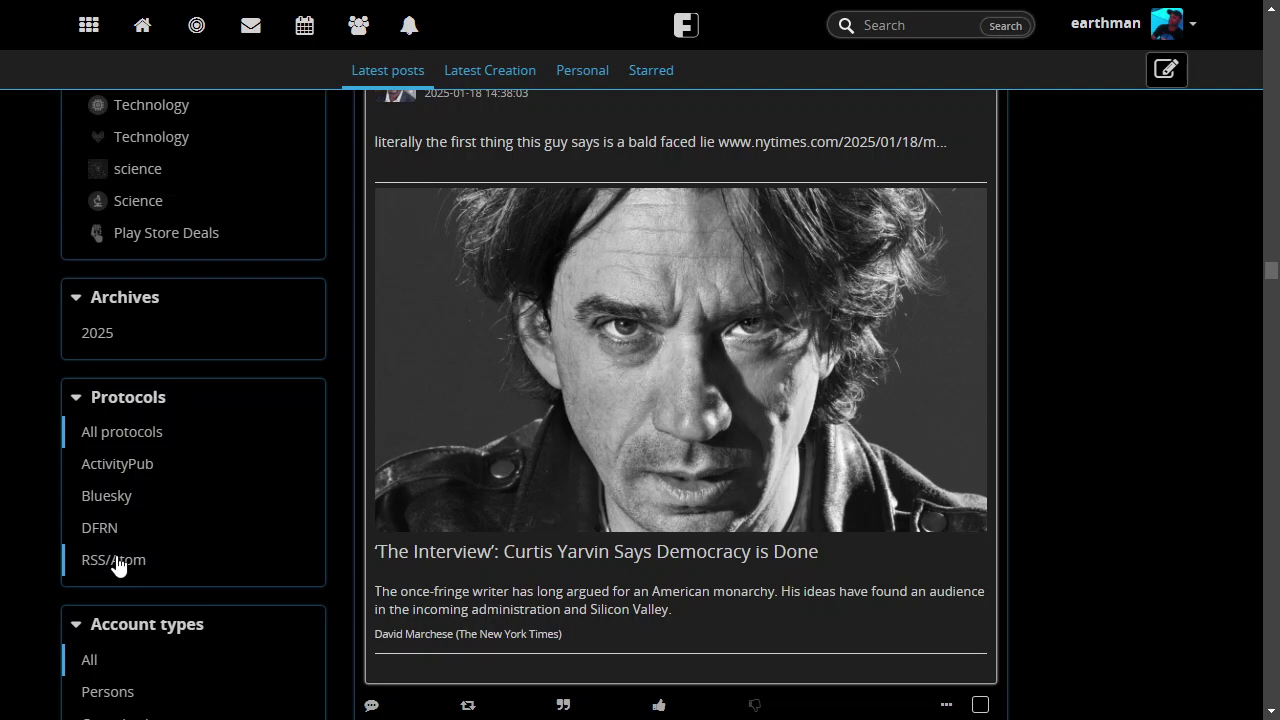
click(117, 565)
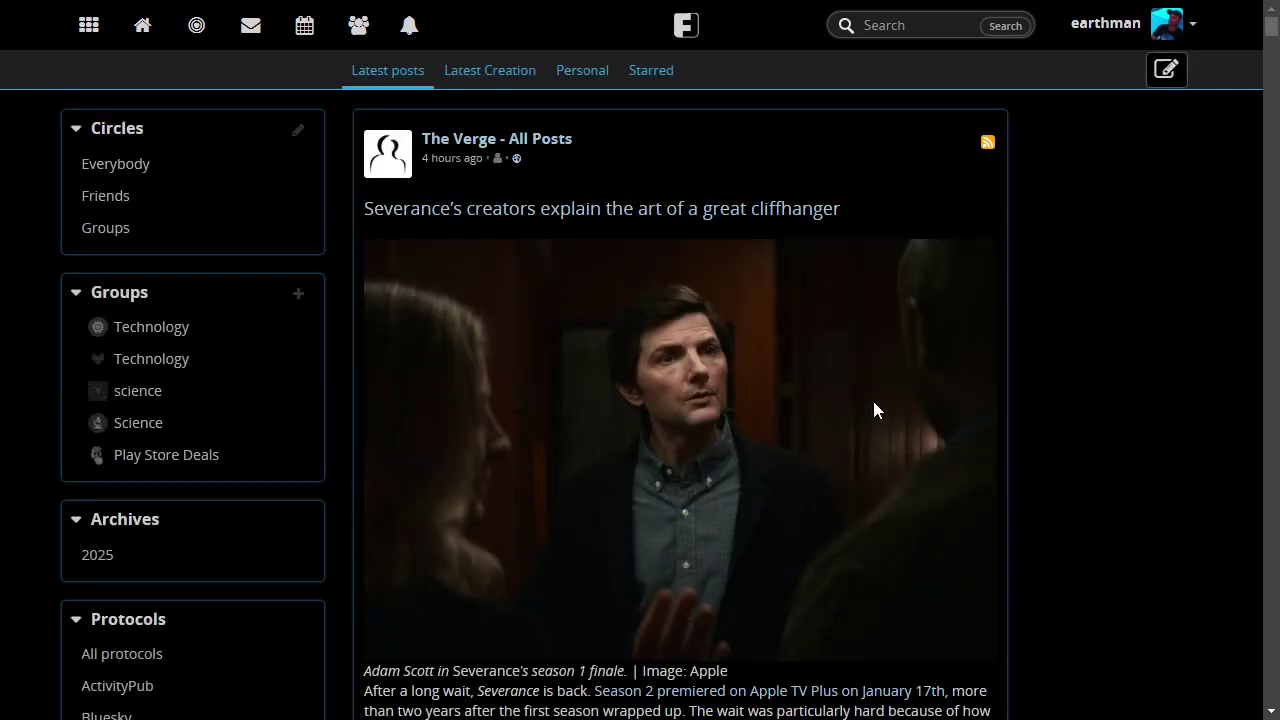
scroll(1003, 405, down, 4)
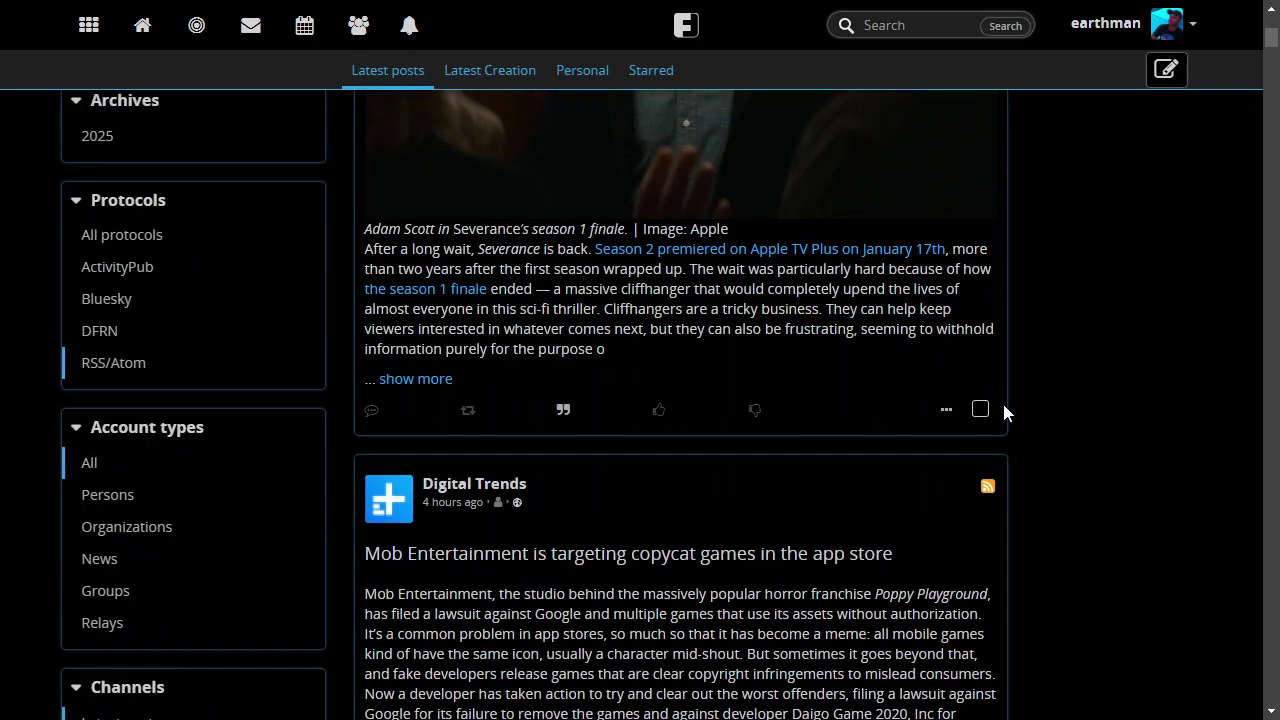
scroll(1003, 403, up, 4)
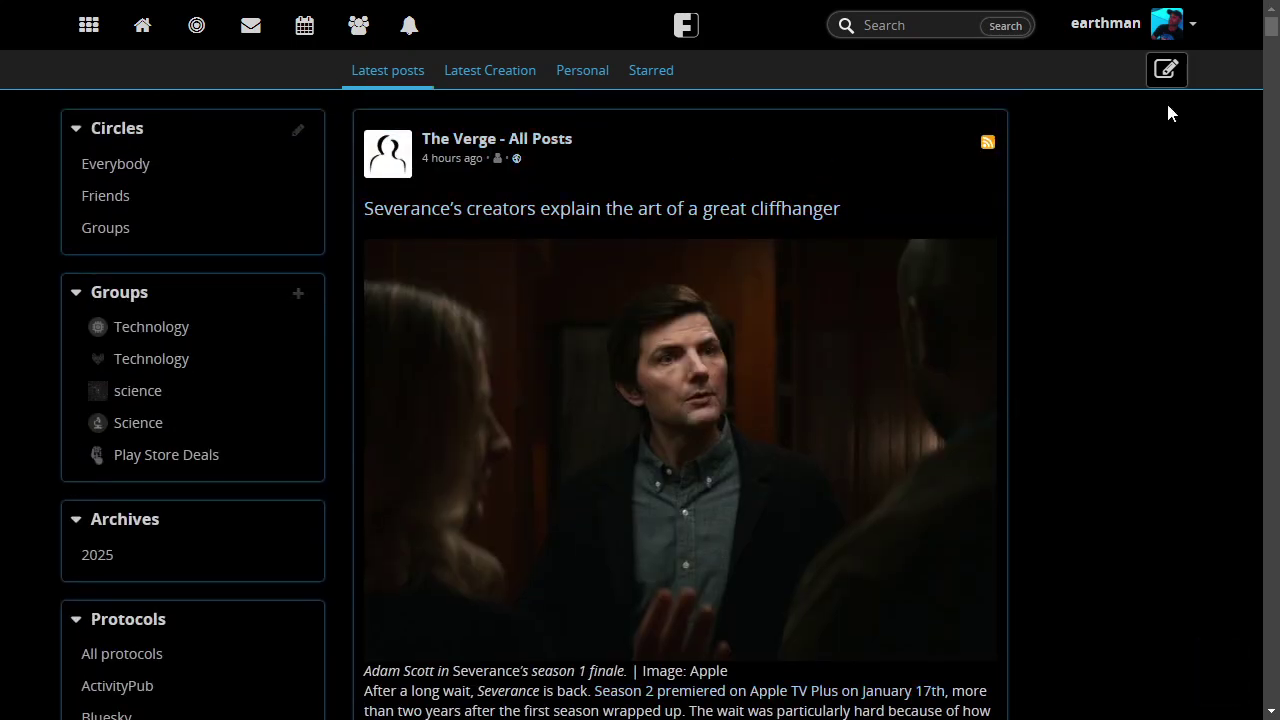
- Go from the account menu to Settings and open the Social networks connector page
click(1195, 30)
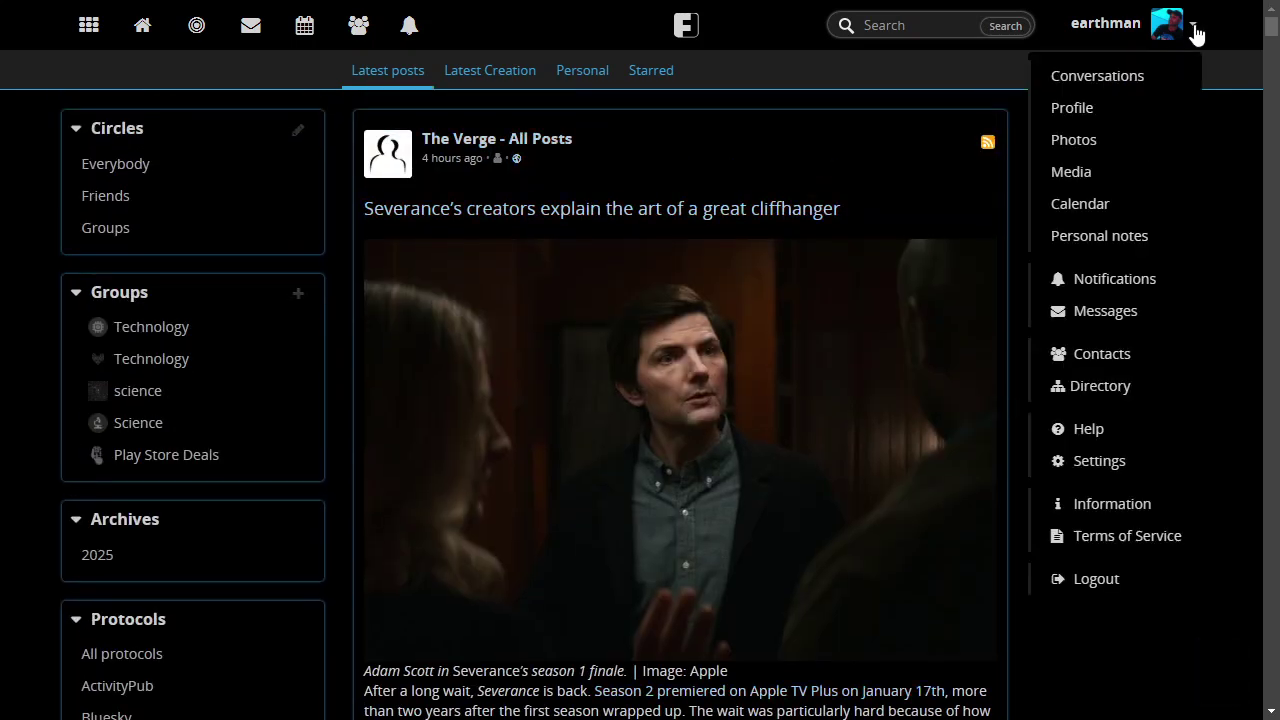
click(1128, 458)
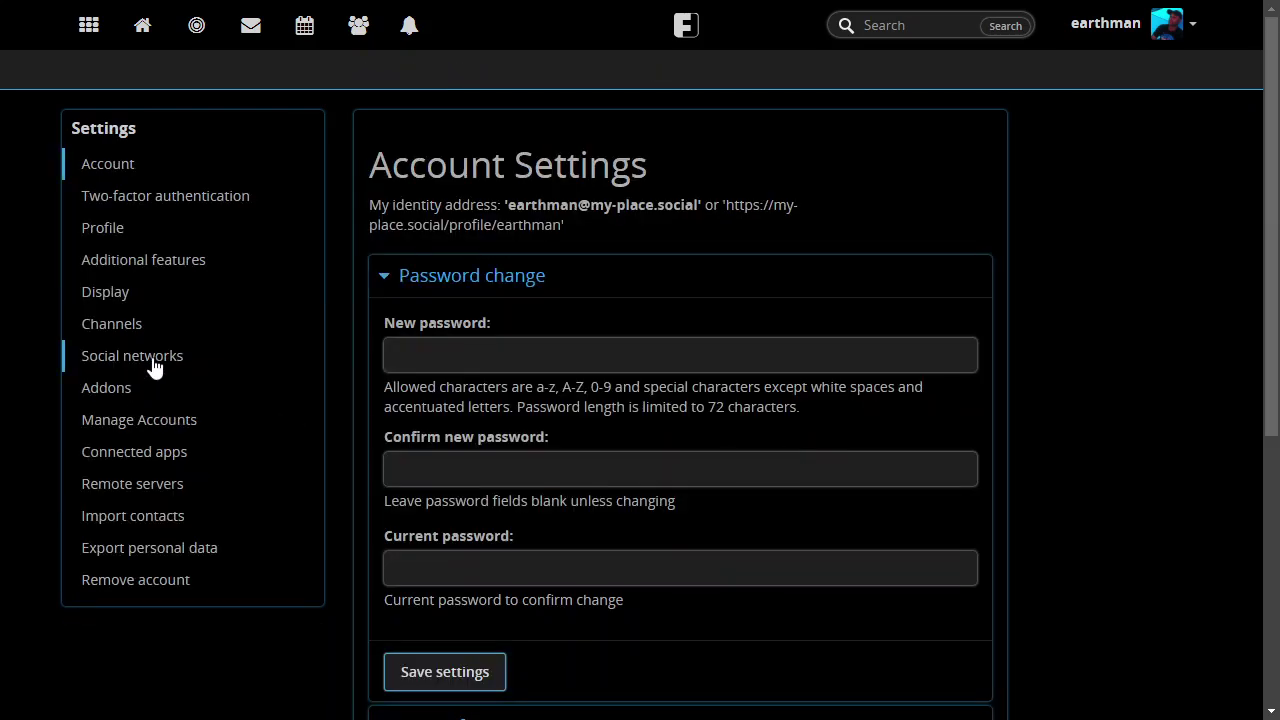
click(152, 357)
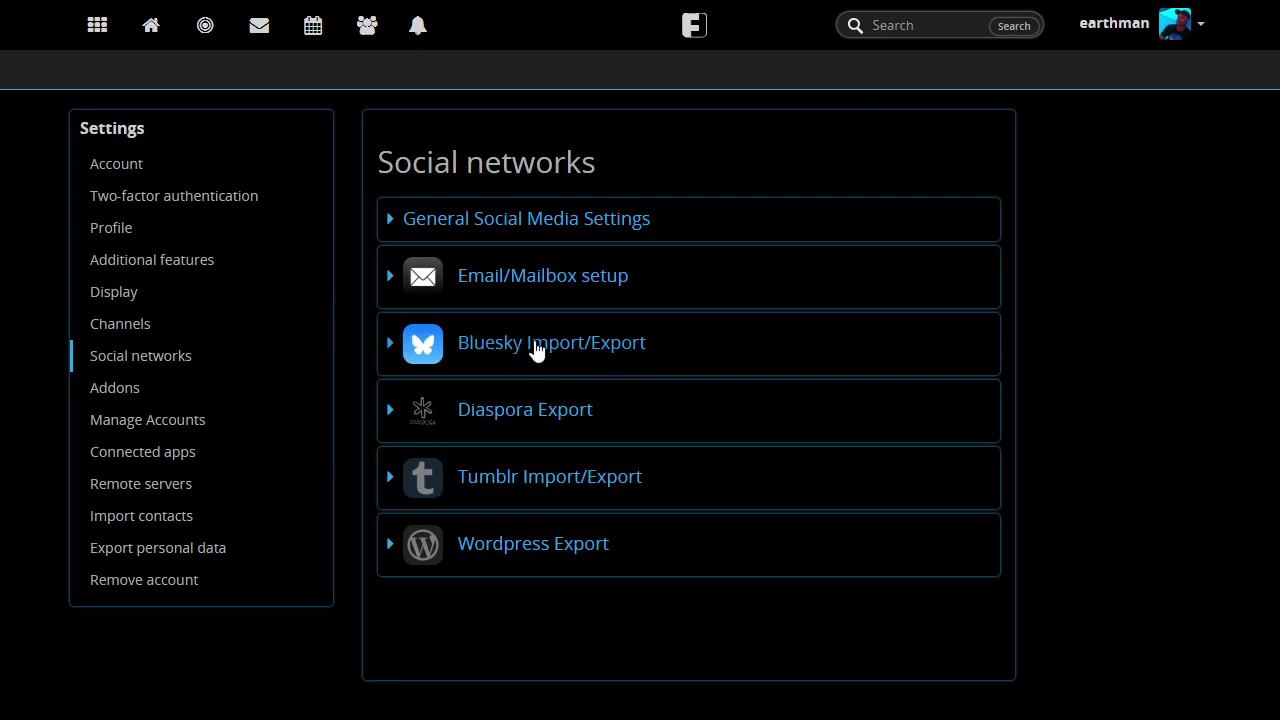
click(389, 344)
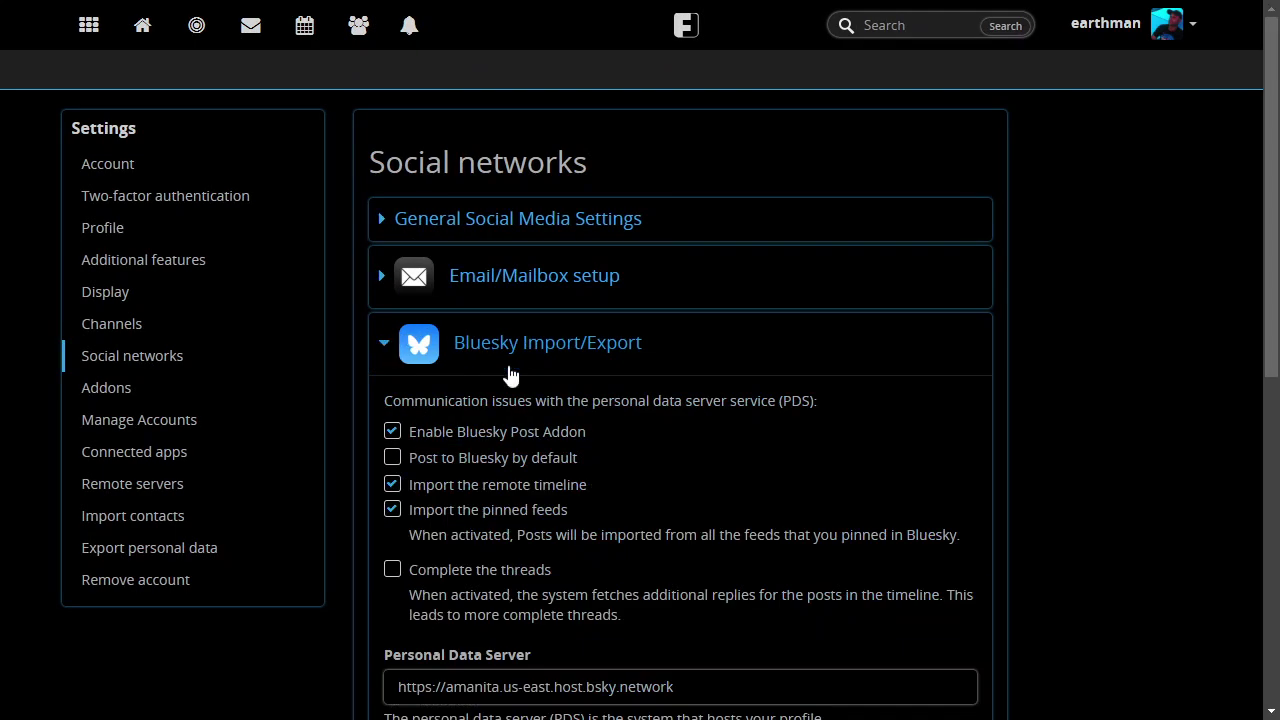
scroll(508, 461, down, 1)
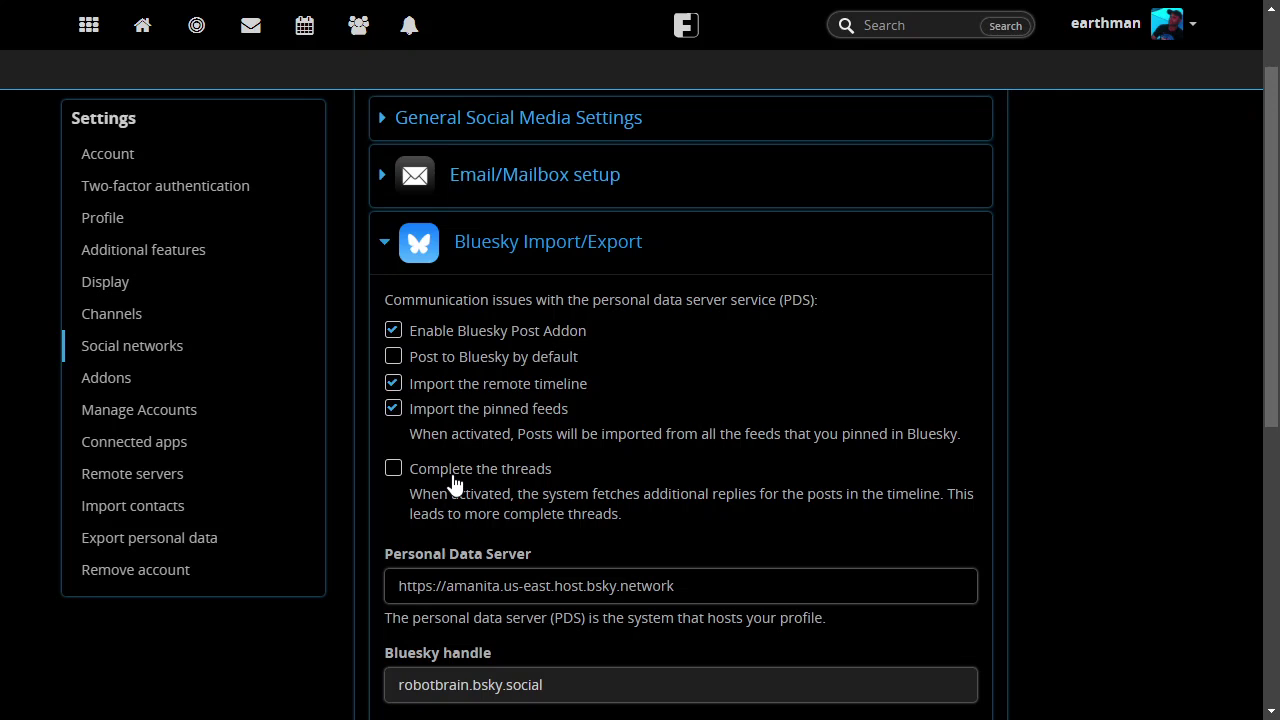
scroll(453, 484, down, 1)
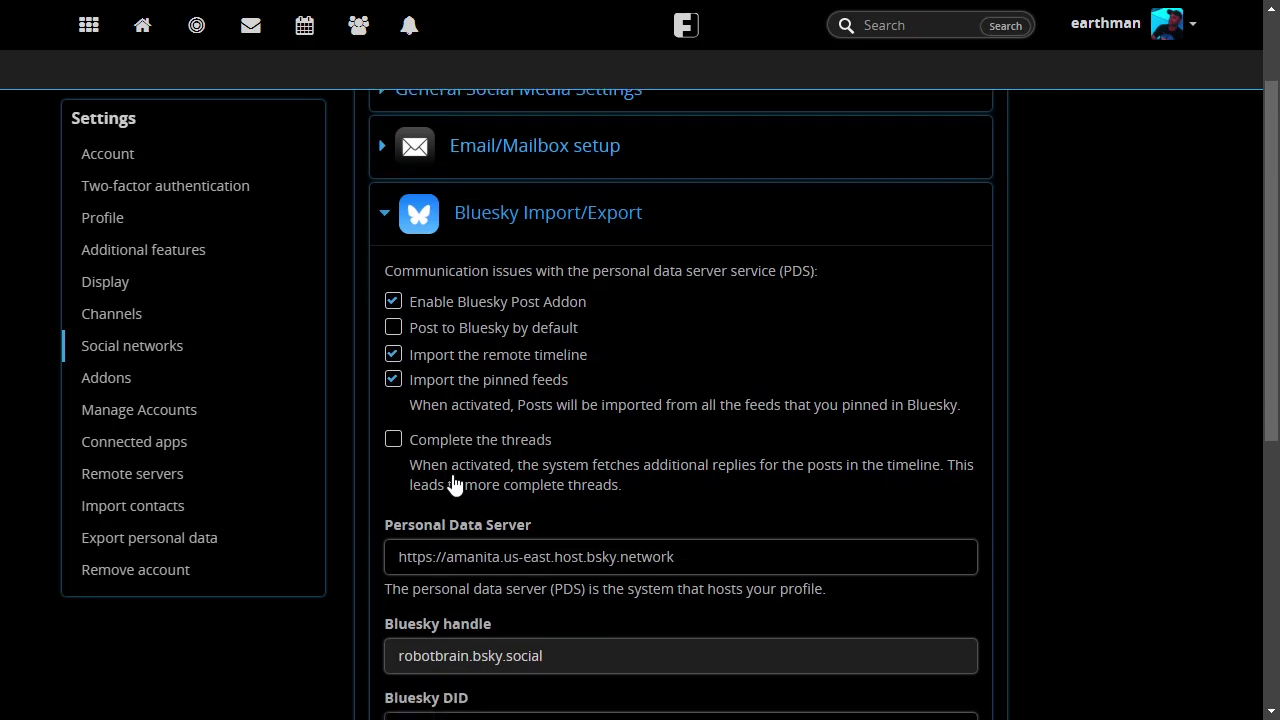
scroll(453, 484, down, 1)
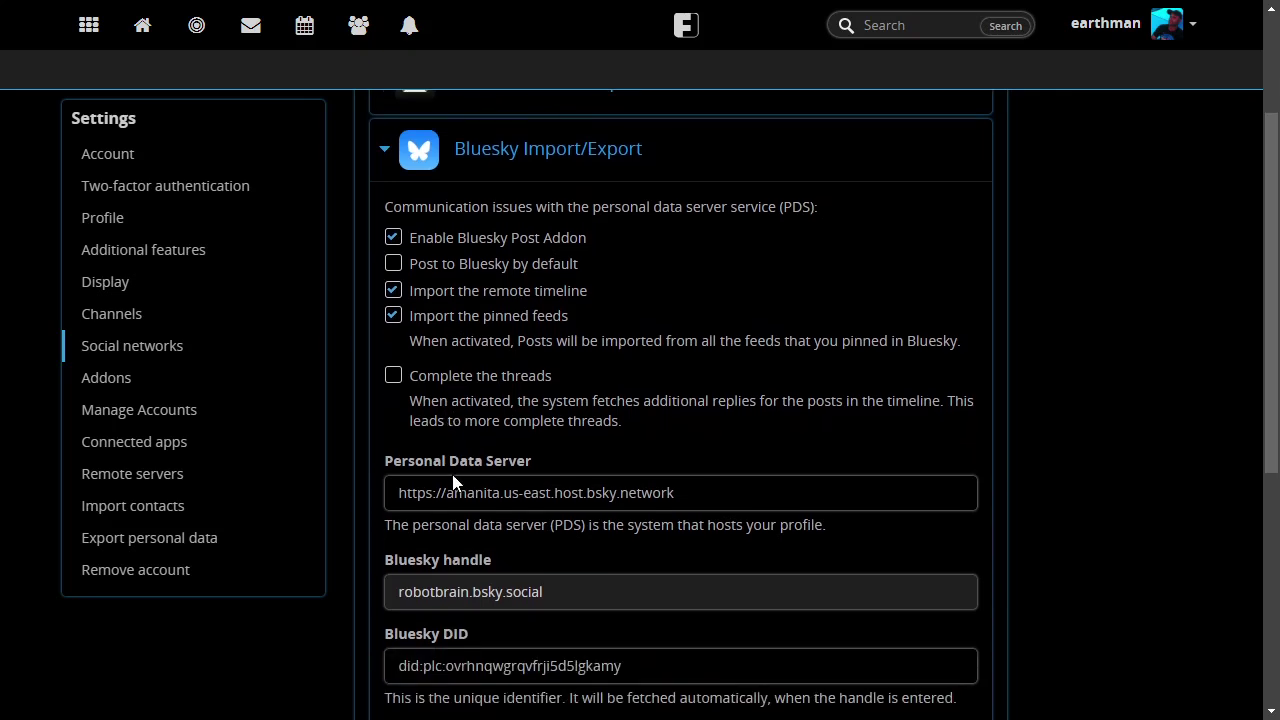
scroll(453, 484, down, 2)
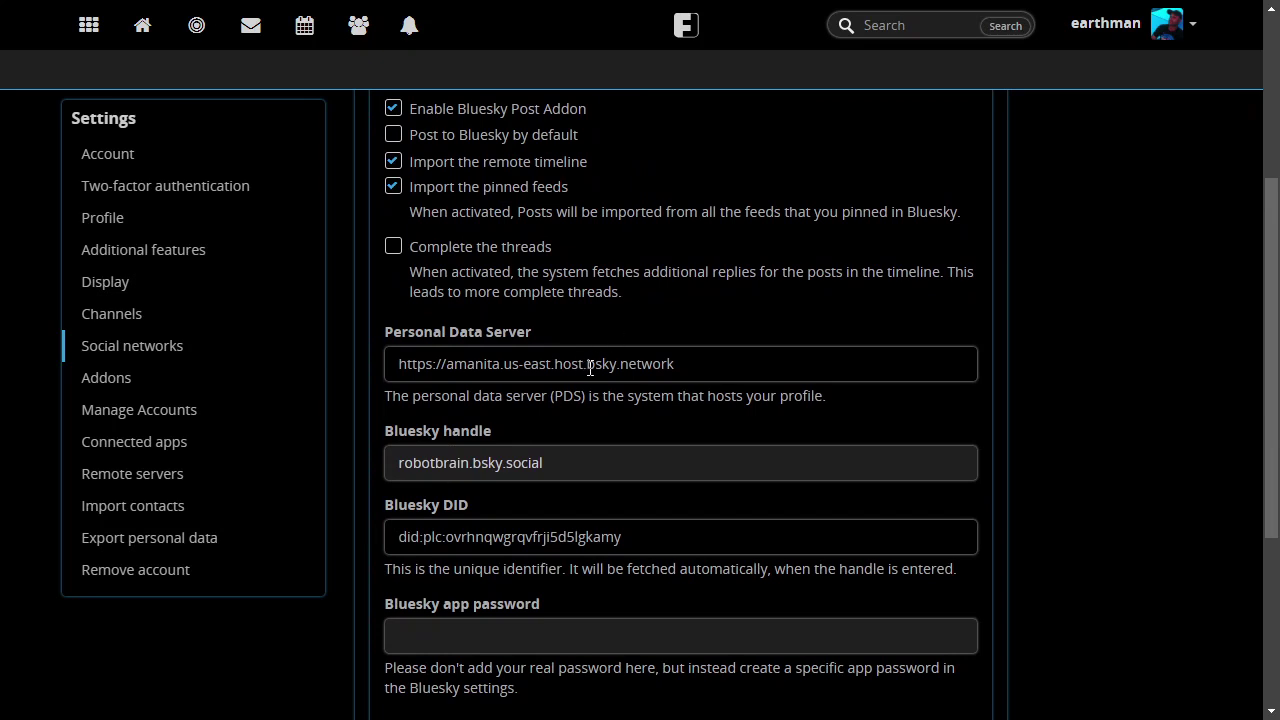
double_click(564, 366)
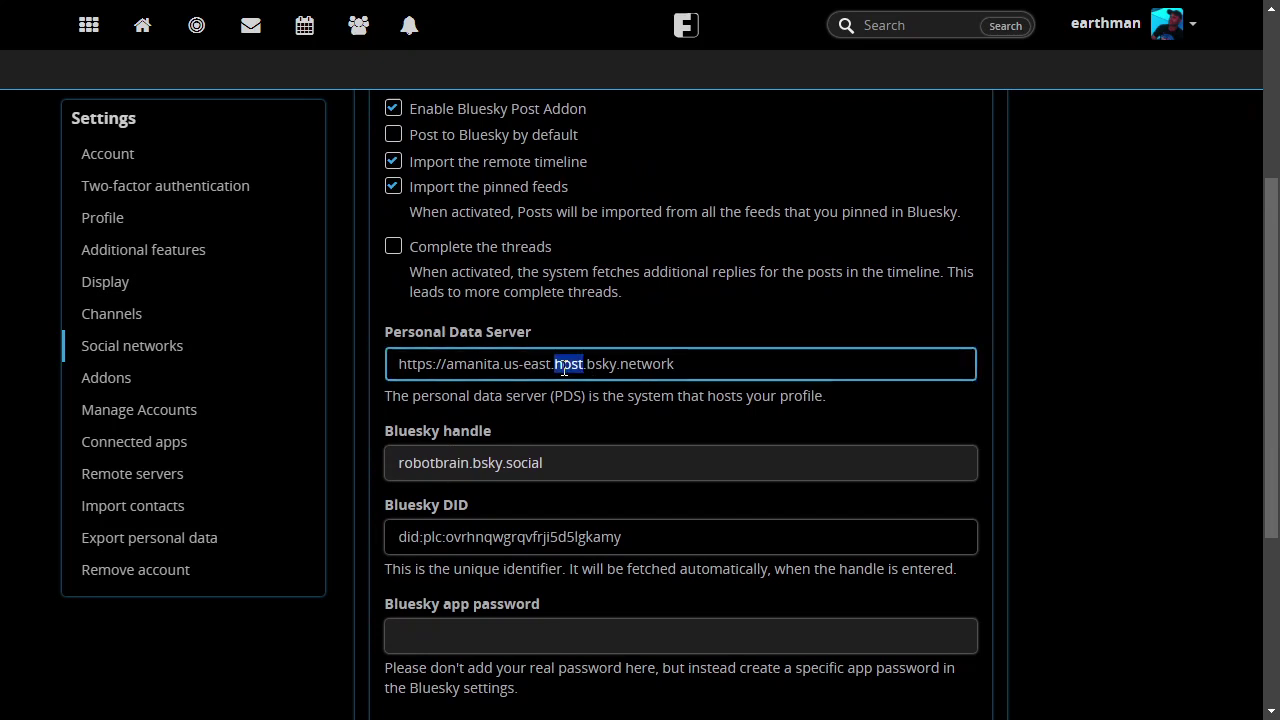
click(561, 462)
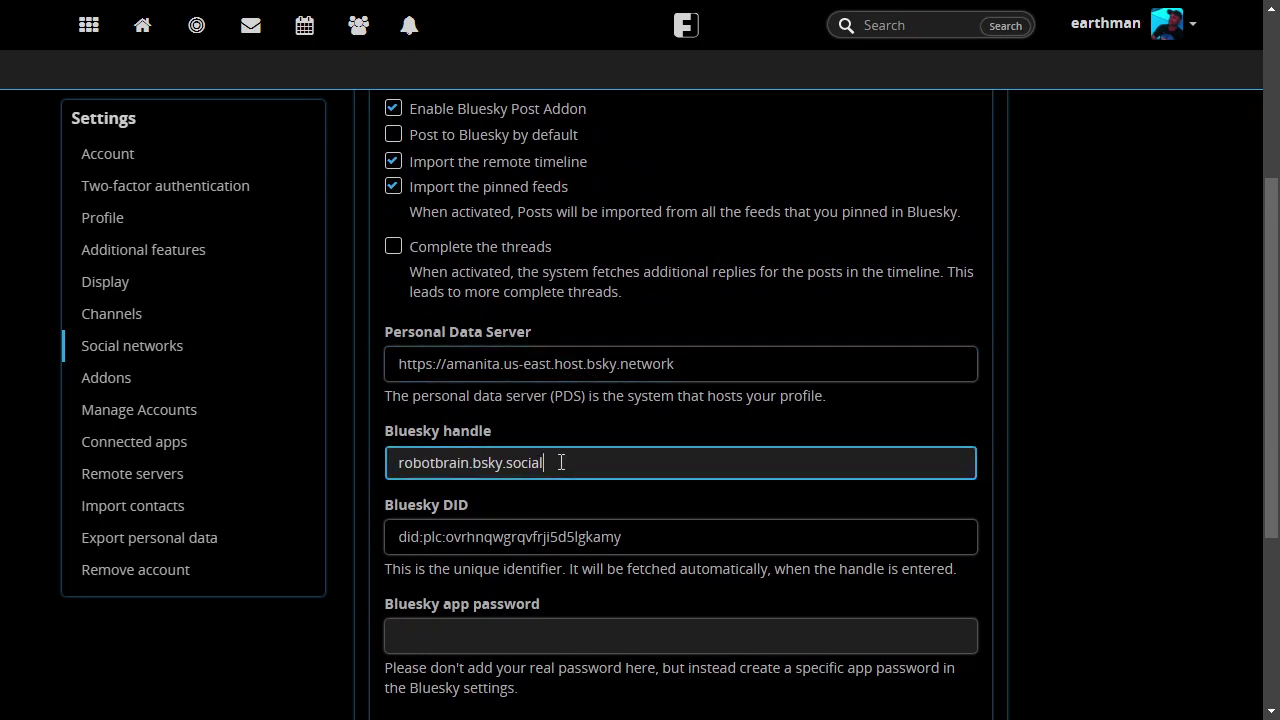
double_click(580, 540)
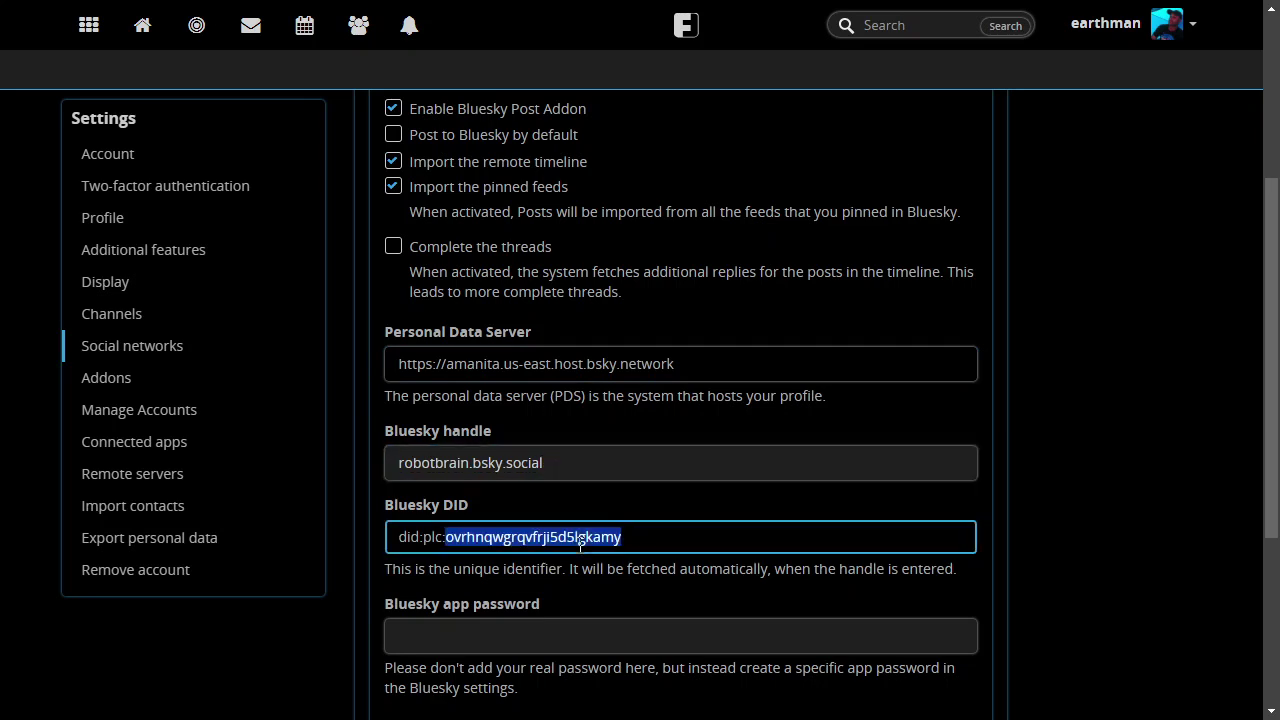
click(580, 540)
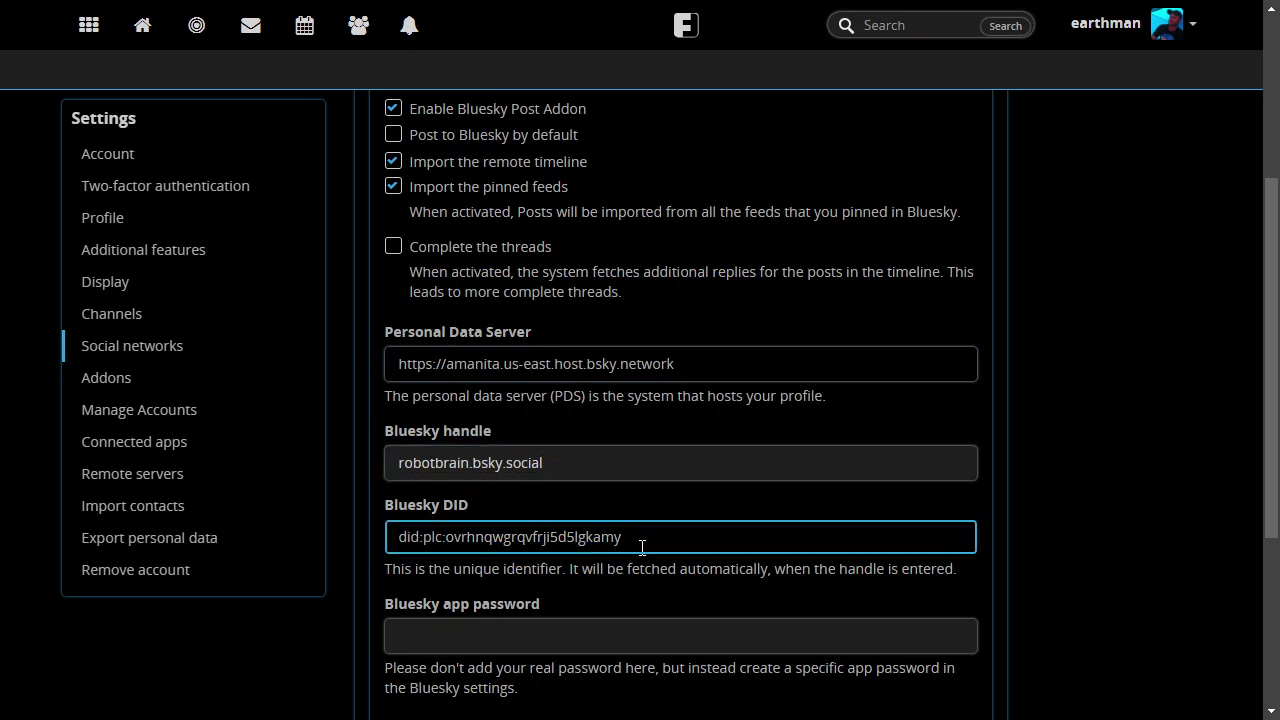
drag(642, 547, 370, 516)
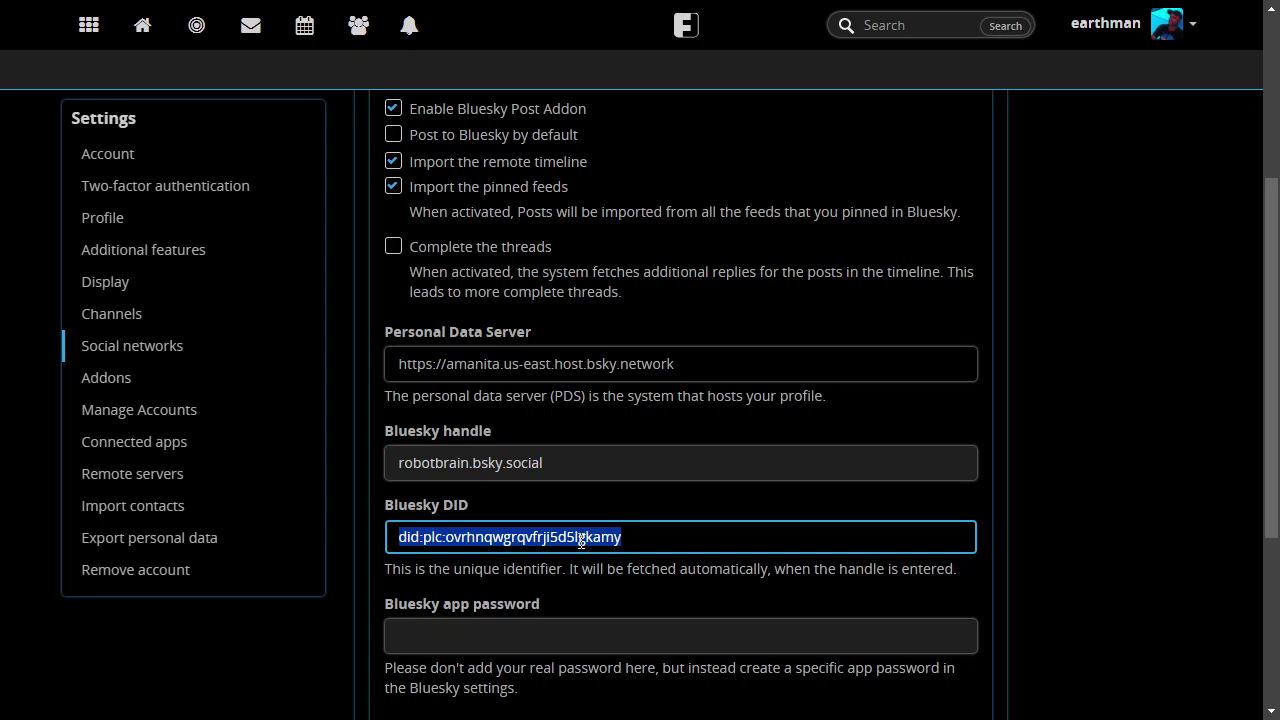
scroll(777, 449, up, 3)
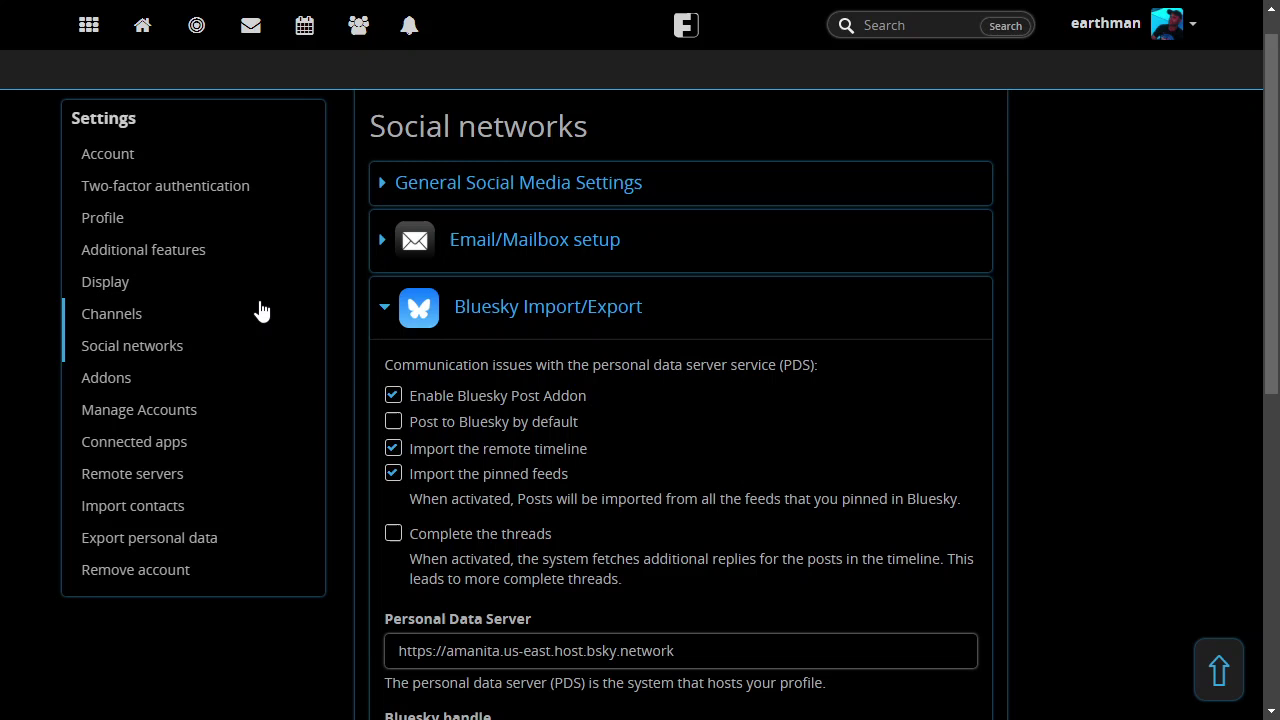
- Switch to the SocialFeeder.Net page listing friends-list download and feed conversion tools
key(ctrl+Tab)
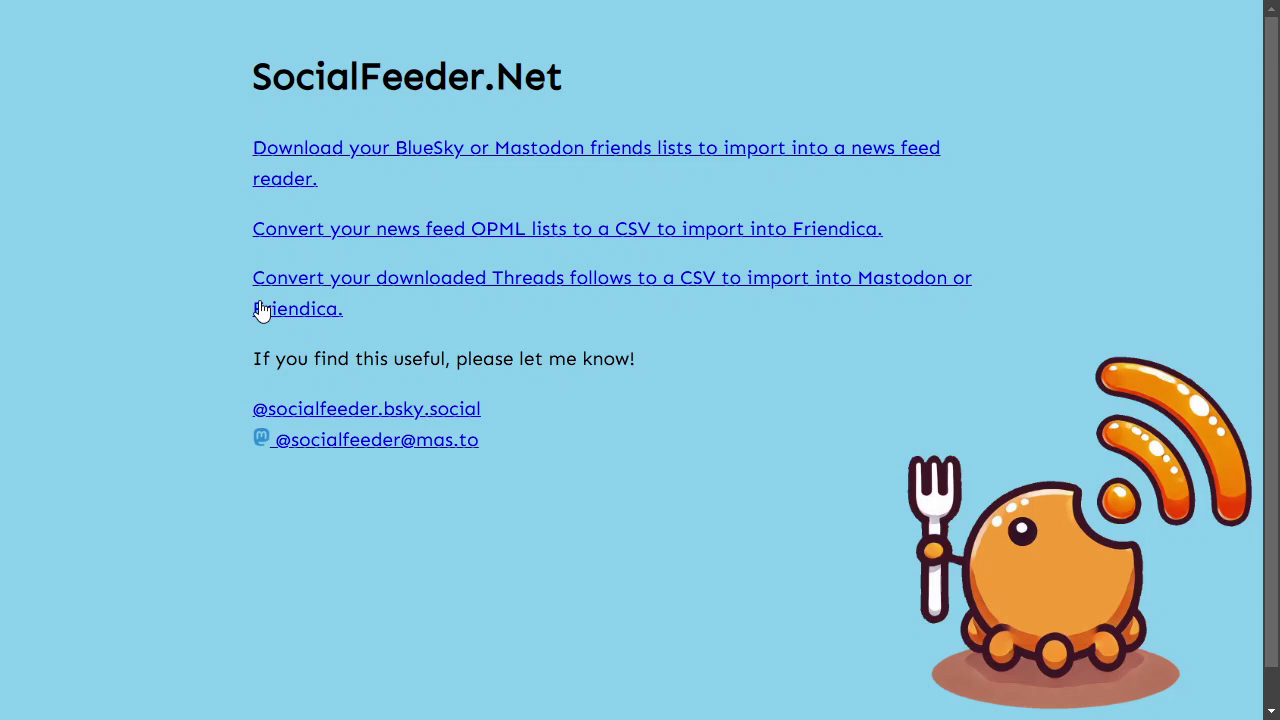